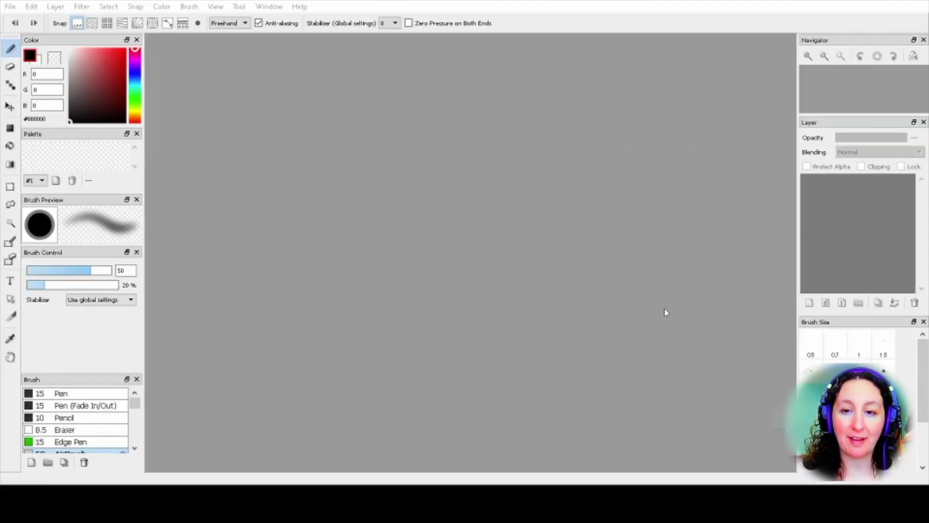
Paste the hoodie flat-sketch reference sheet onto a new Layer2
left_click(596, 383)
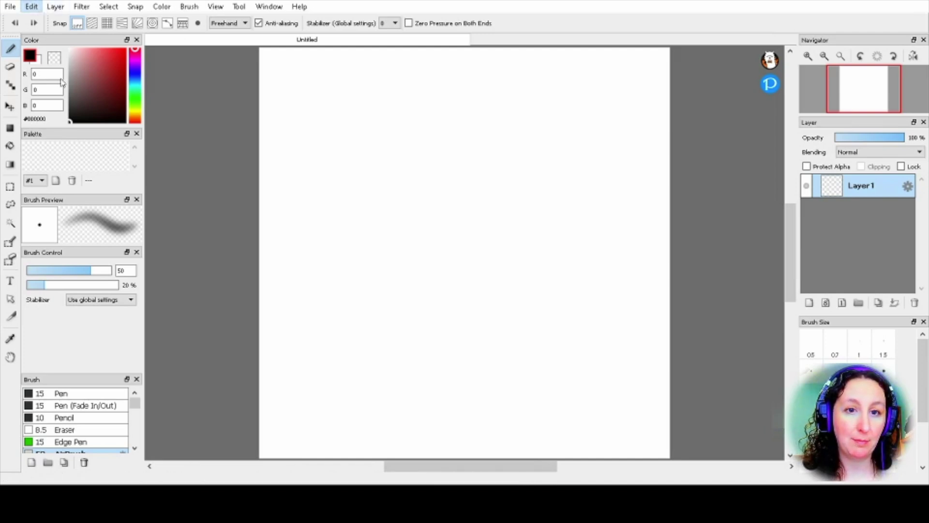
key("ctrl+v")
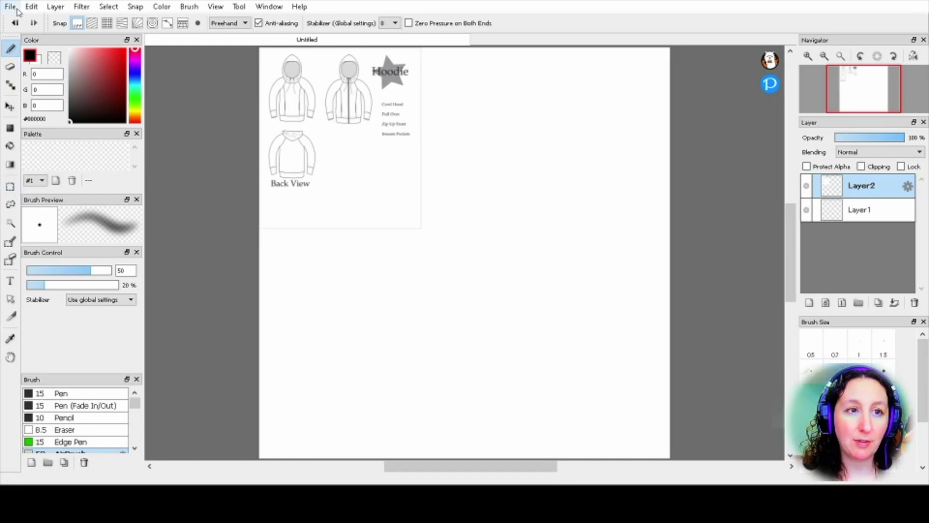
Crop the canvas to a rectangle around the zip-up hoodie front view, then zoom in on it
left_click(11, 186)
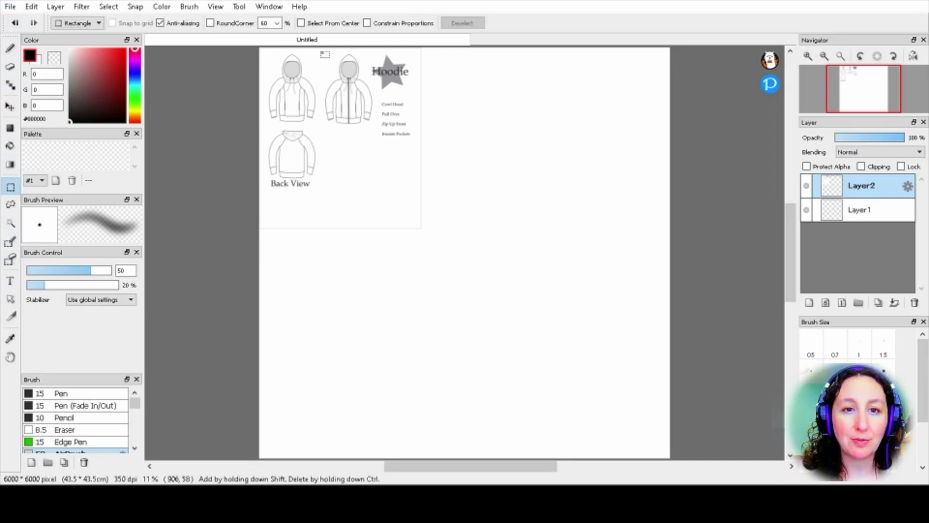
left_click_drag(322, 51, 375, 130)
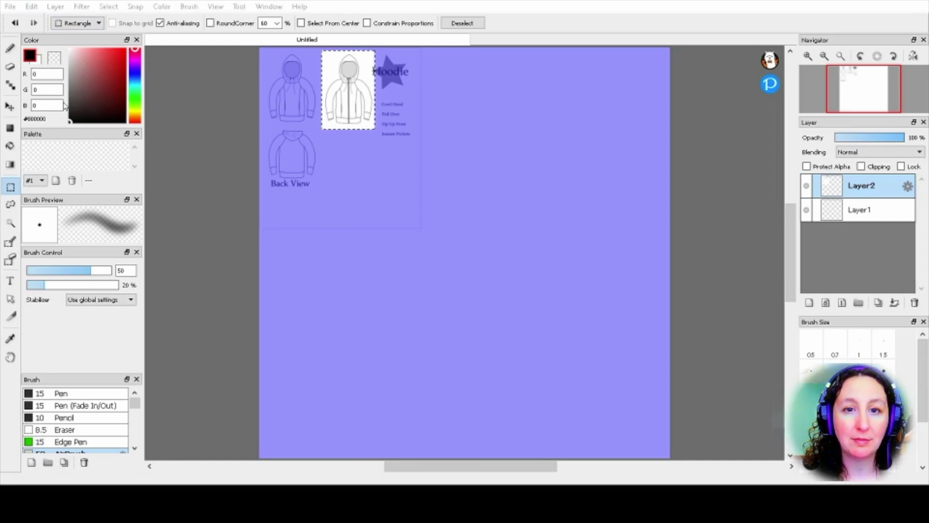
key("ctrl+shift+x")
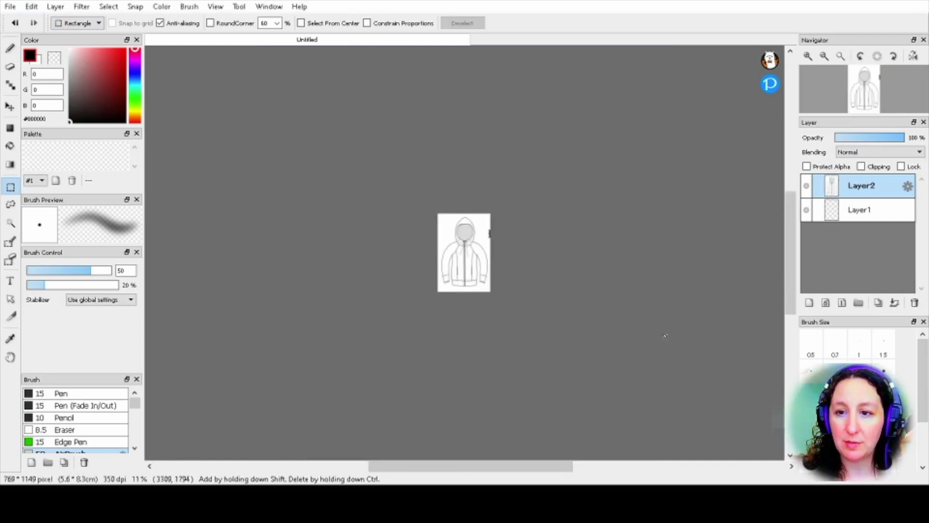
scroll(647, 263, "up", 1)
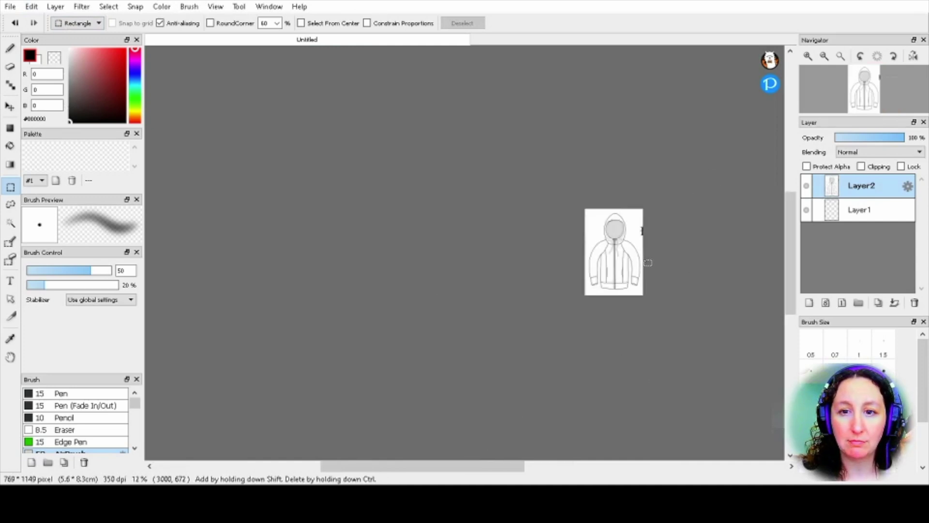
scroll(648, 262, "up", 5)
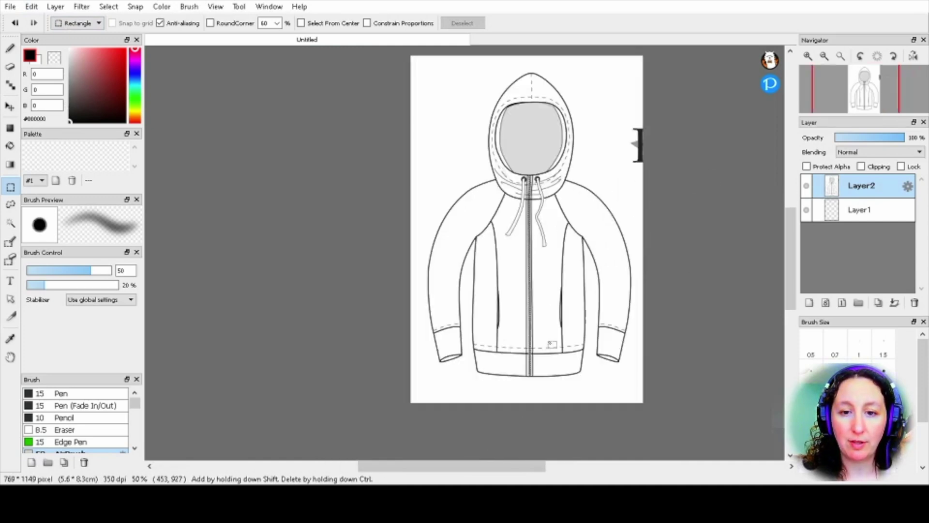
left_click_drag(454, 468, 479, 468)
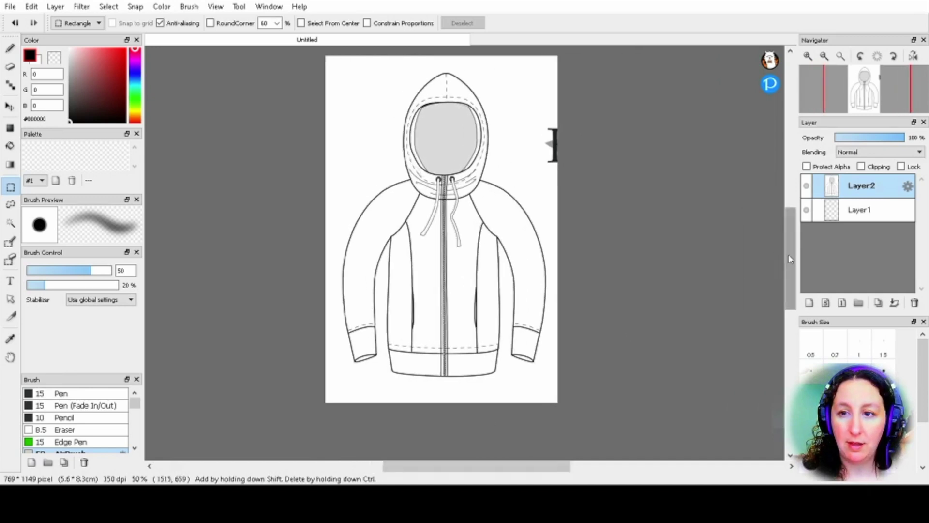
scroll(789, 253, "up", 3)
key("ctrl+plus")
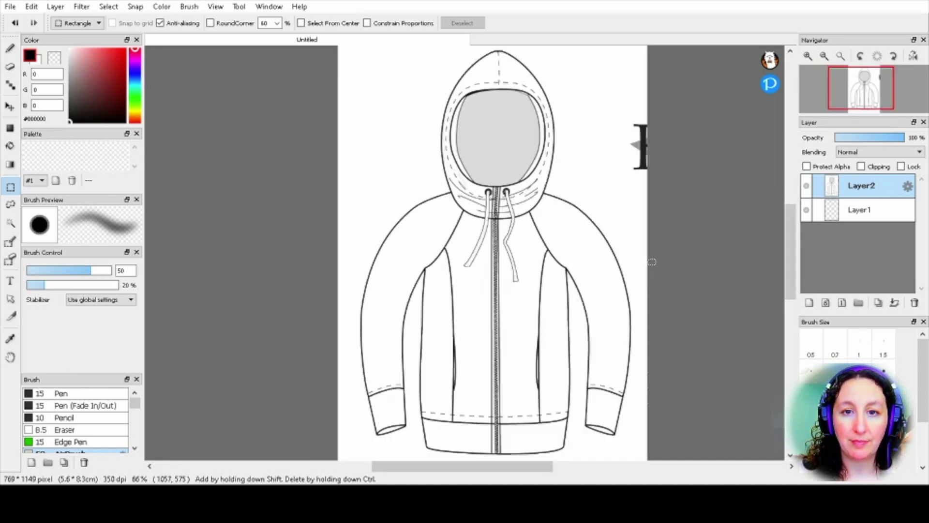
left_click_drag(512, 472, 532, 472)
left_click(11, 357)
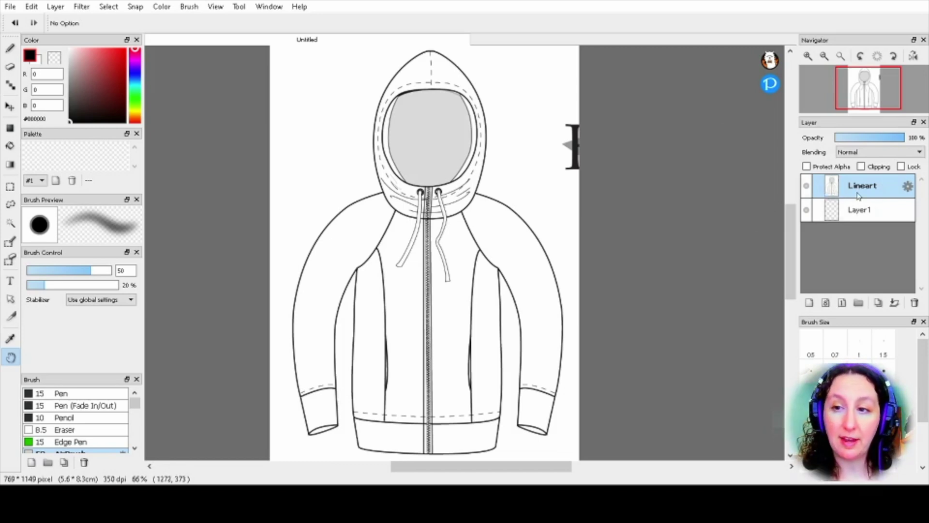
Switch briefly to Layer1, then make the Lineart layer active again
mouse_move(875, 104)
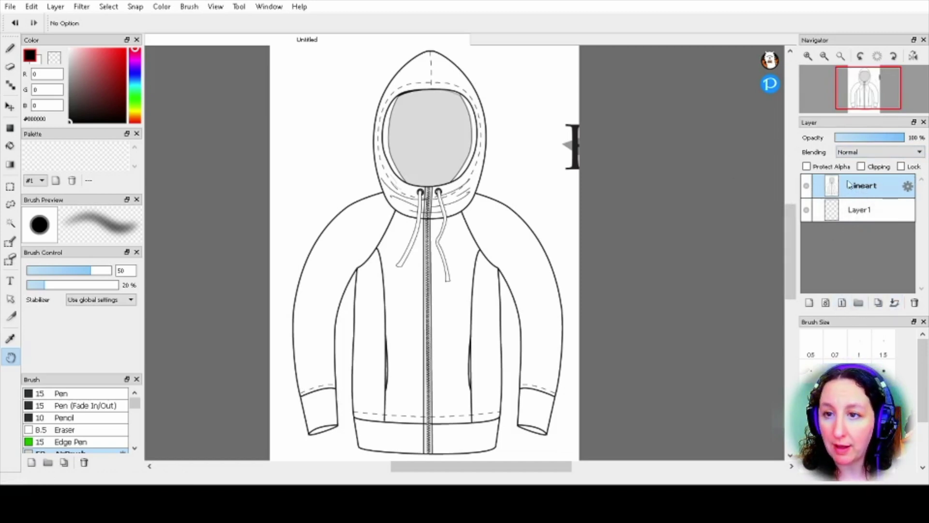
left_click(864, 206)
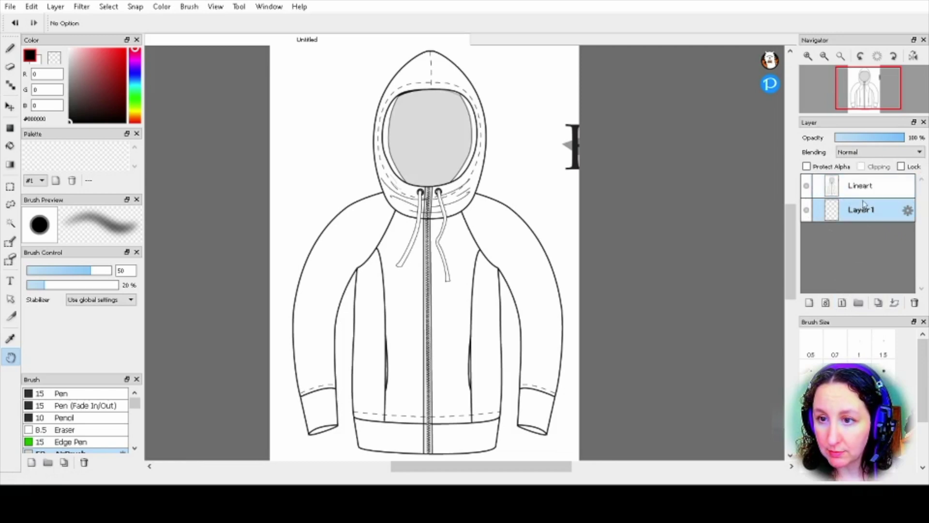
left_click(865, 188)
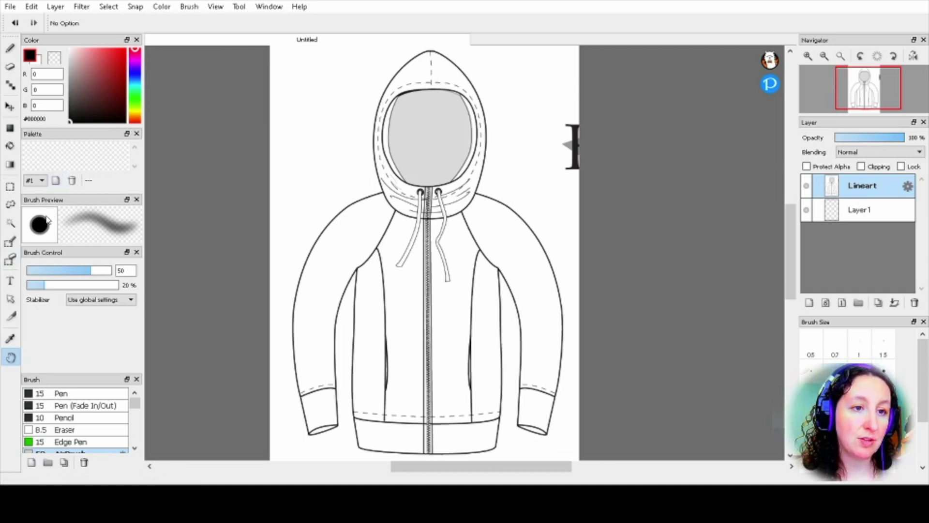
Magic-wand select the white background and Shift-add the hoodie's white panels
left_click(10, 224)
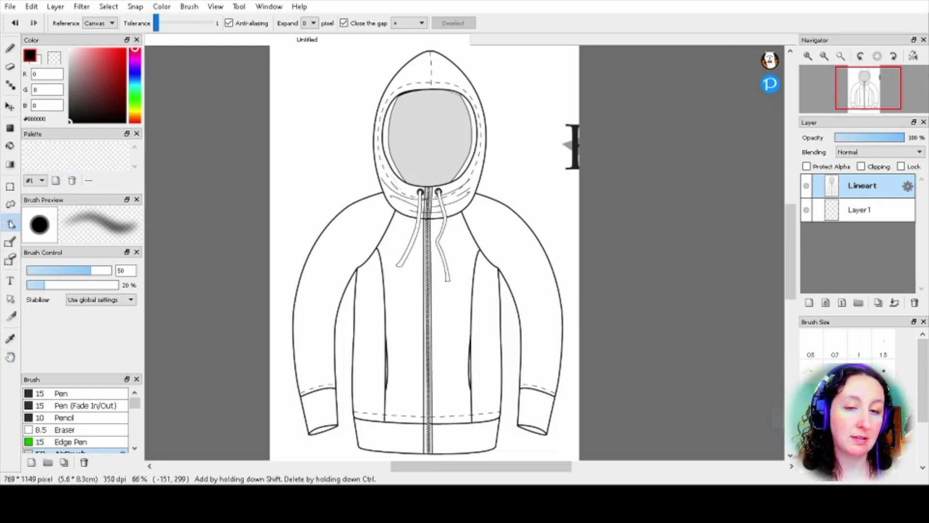
left_click(341, 104)
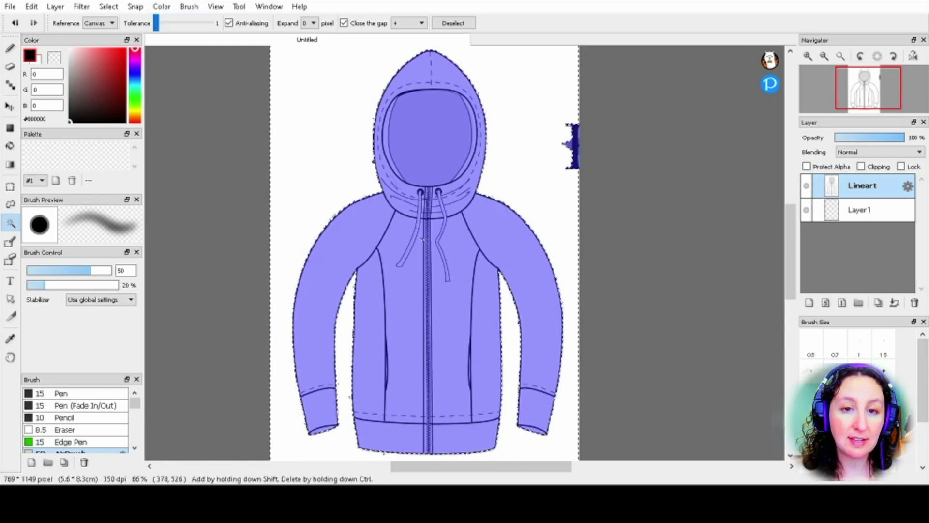
key("shift")
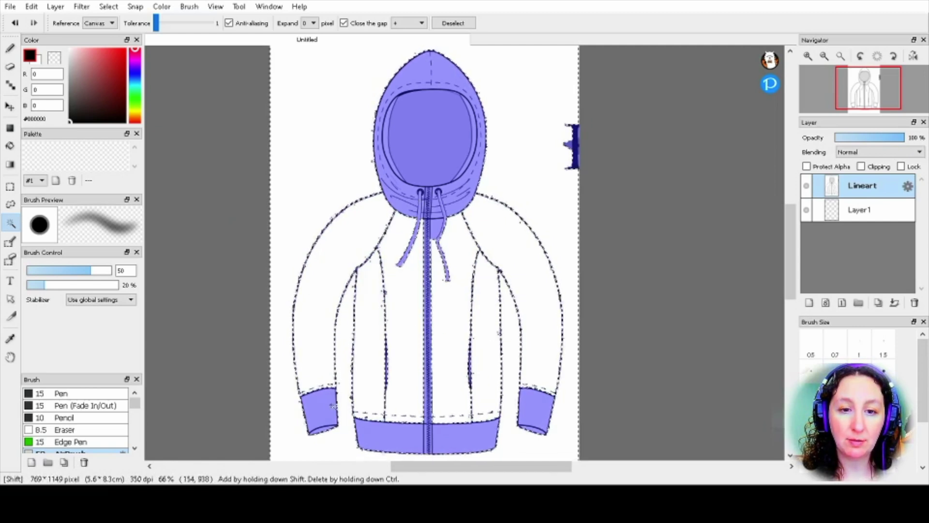
left_click(332, 388, "shift")
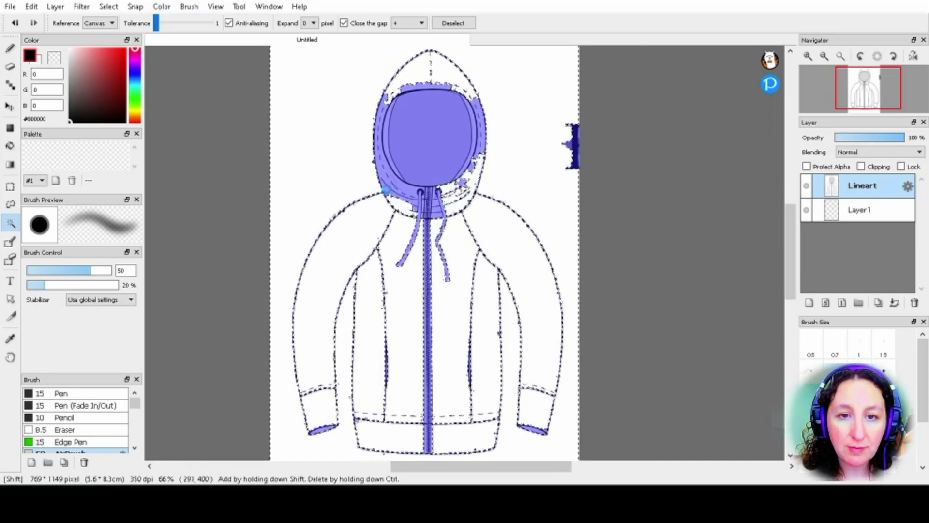
Rebuild the selection, adding more of the hood and its right edge
scroll(432, 181, "down", 1)
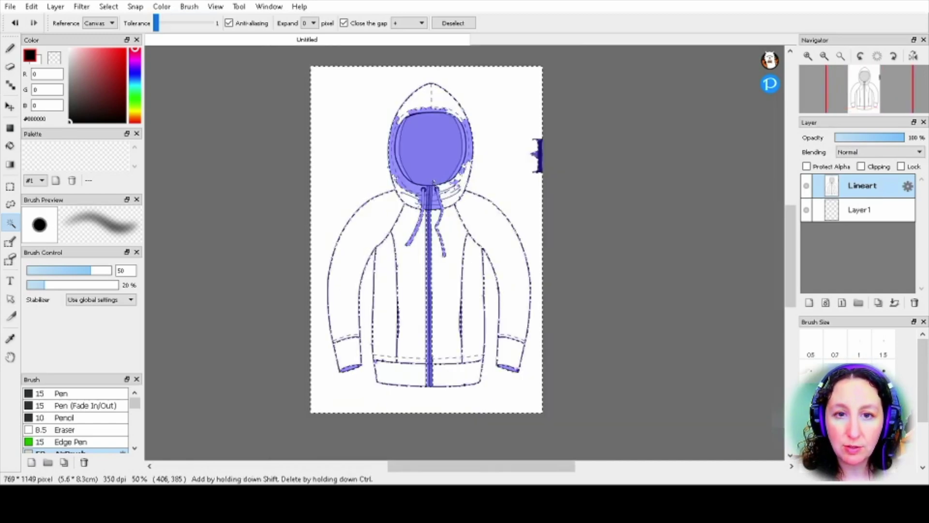
scroll(432, 181, "up", 4)
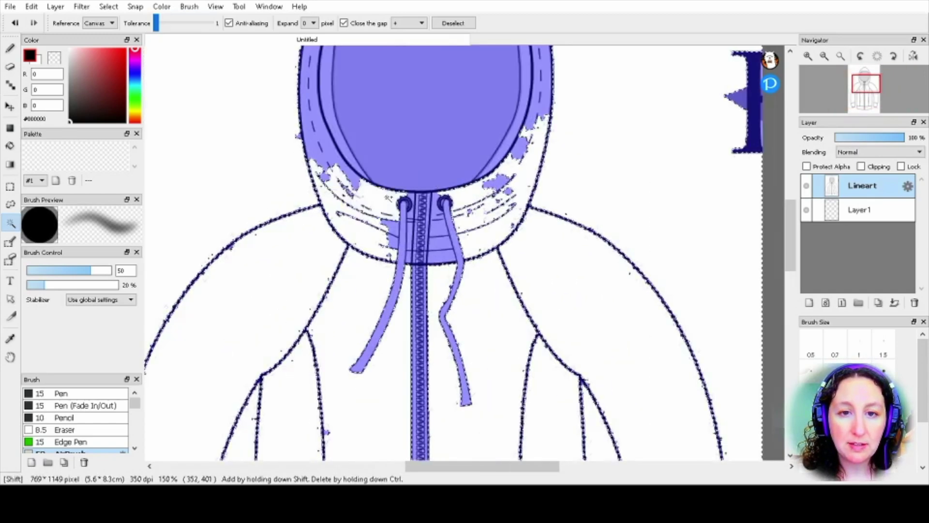
key("ctrl+d")
left_click_drag(792, 236, 792, 200)
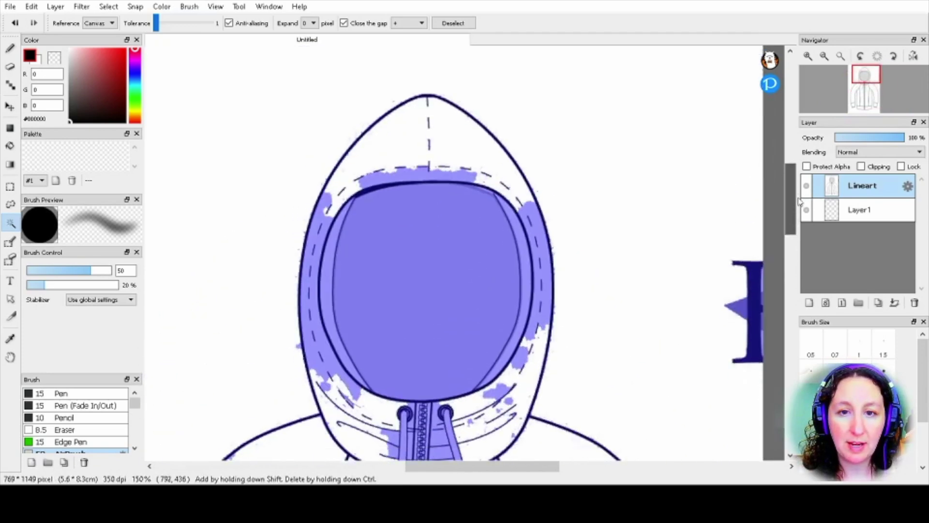
left_click(403, 190, "shift")
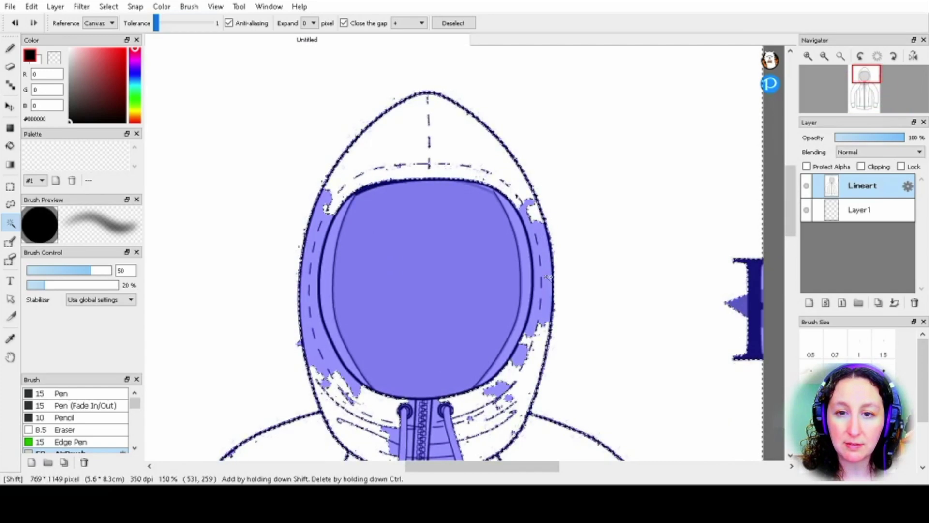
left_click(550, 245, "shift")
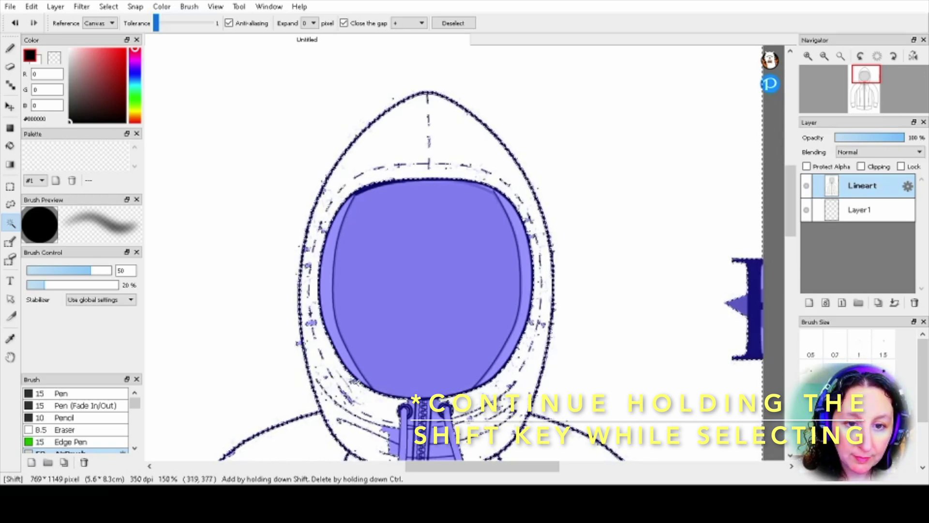
scroll(441, 268, "down", 5)
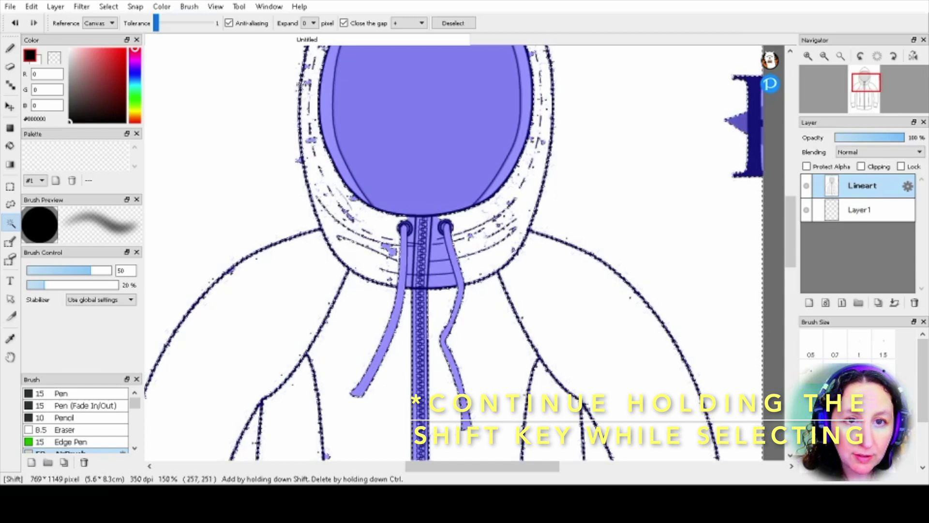
key("ctrl+z")
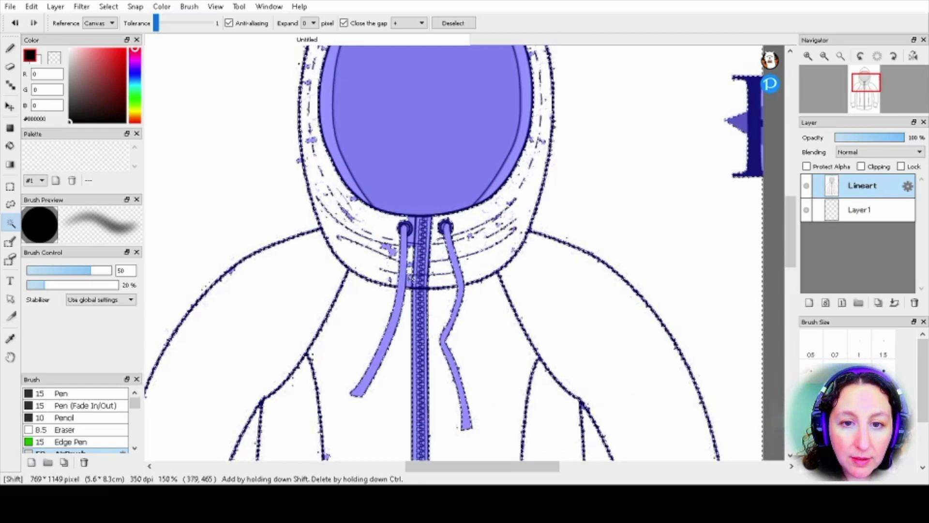
Clear the magic-wand selection with Ctrl+D
scroll(318, 201, "down", 4)
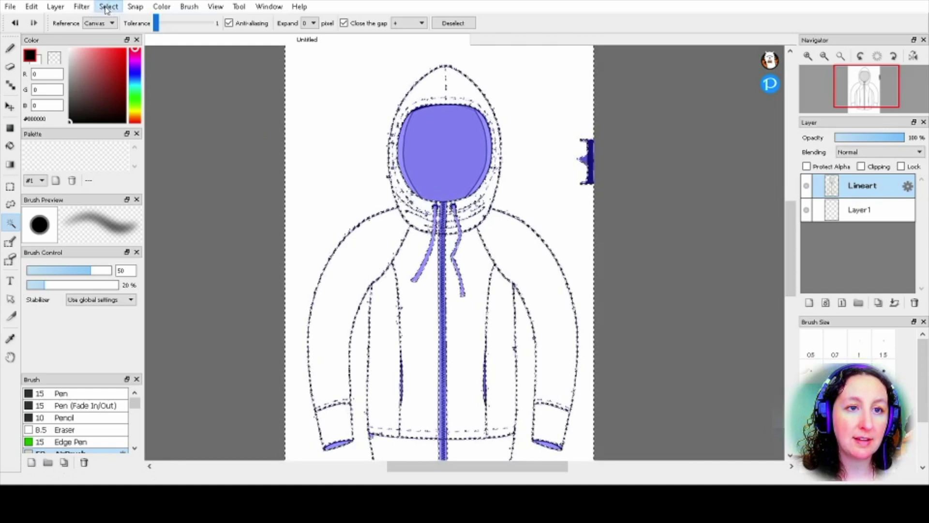
key("ctrl+d")
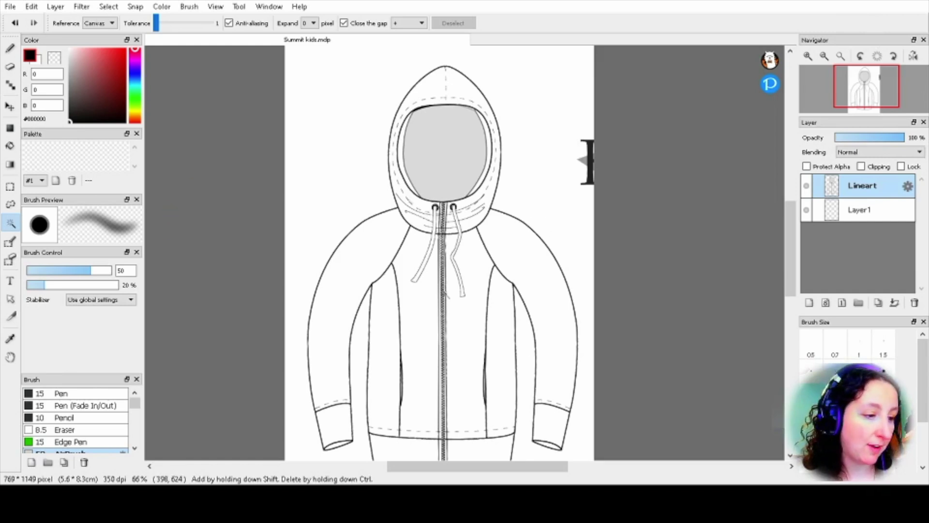
Paste the watercolour floral image as a new layer above Layer1
left_click(873, 212)
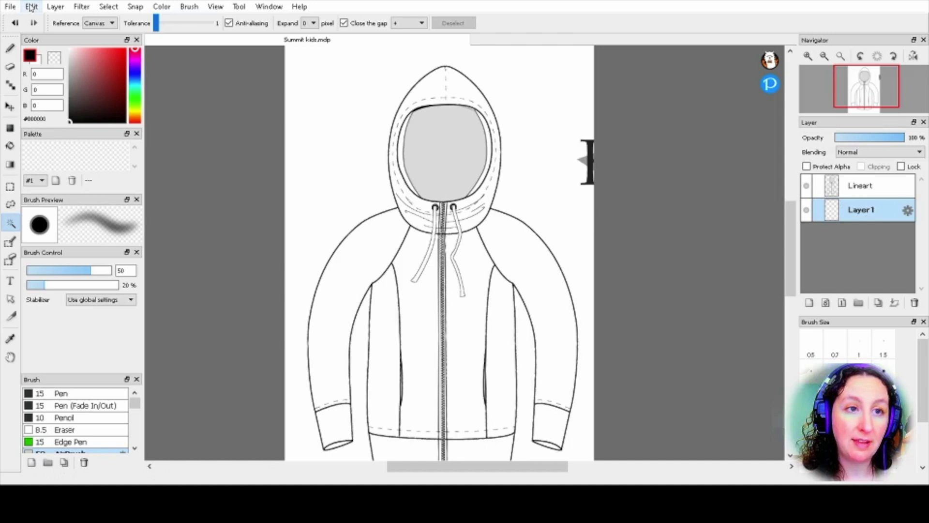
key("ctrl+v")
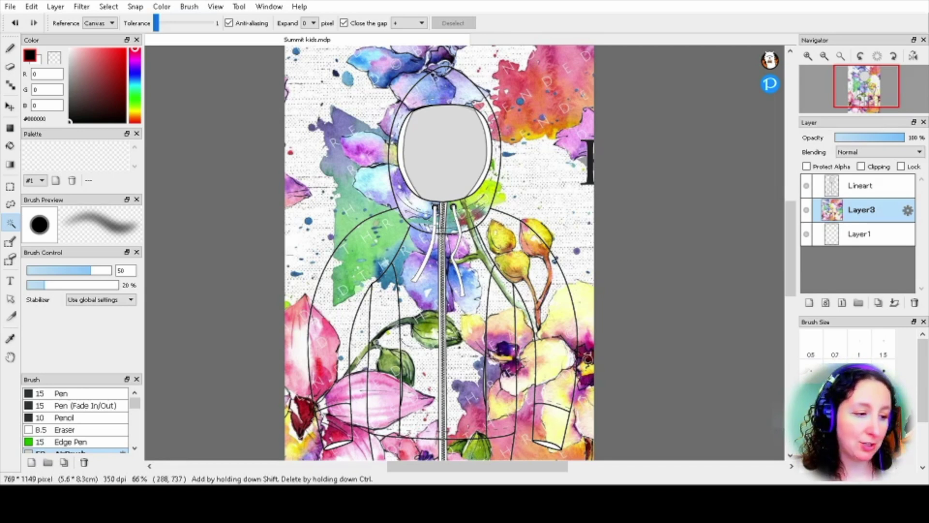
scroll(436, 193, "down", 1)
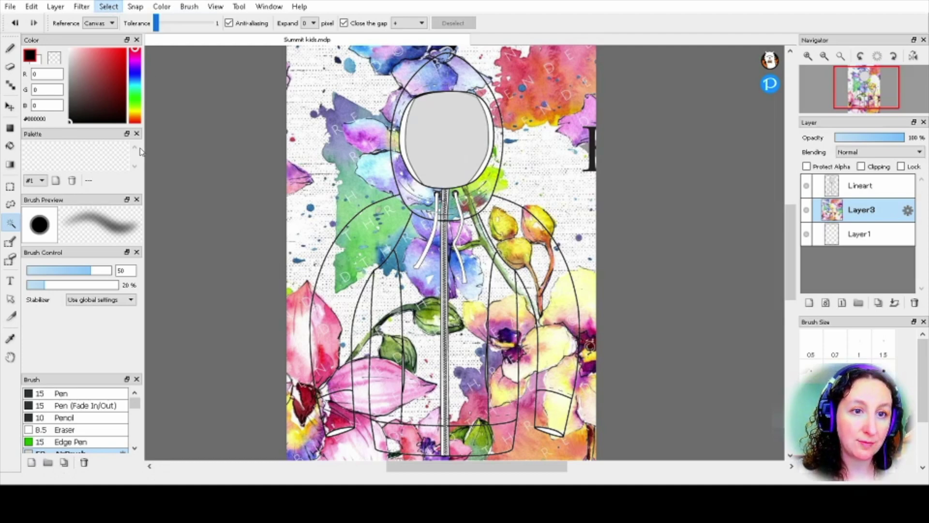
key("ctrl+t")
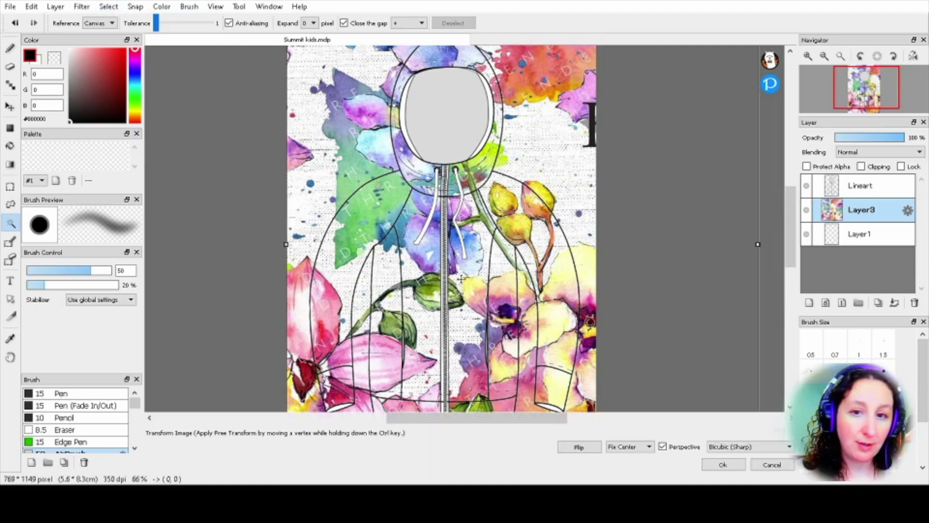
key("Return")
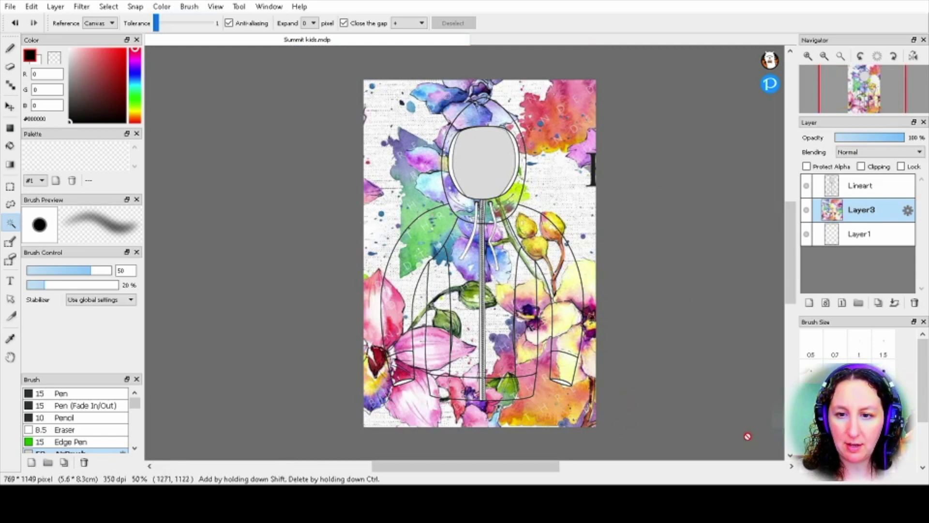
Narrow and shrink the floral image, shift it left over the hoodie, and apply
left_click(108, 6)
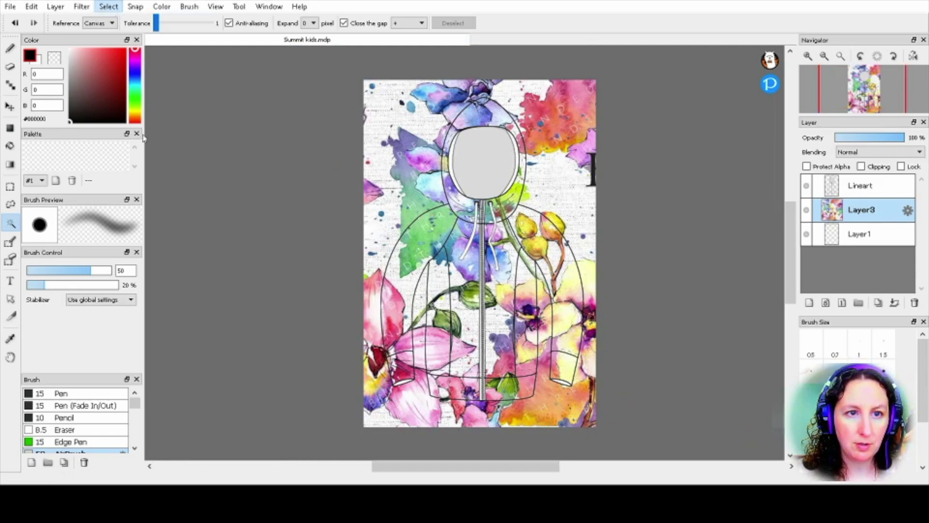
left_click(133, 156)
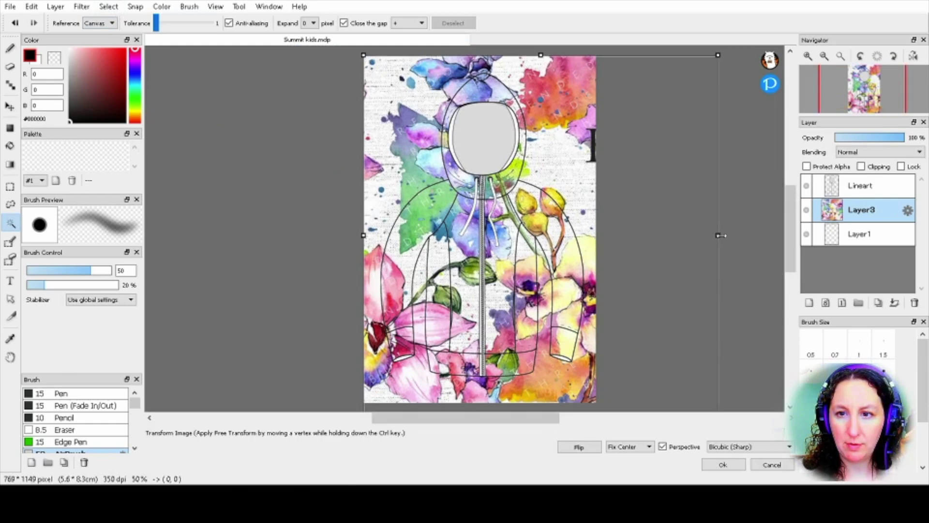
mouse_move(718, 236)
left_mouse_down()
mouse_move(641, 235)
mouse_move(731, 235)
left_mouse_up()
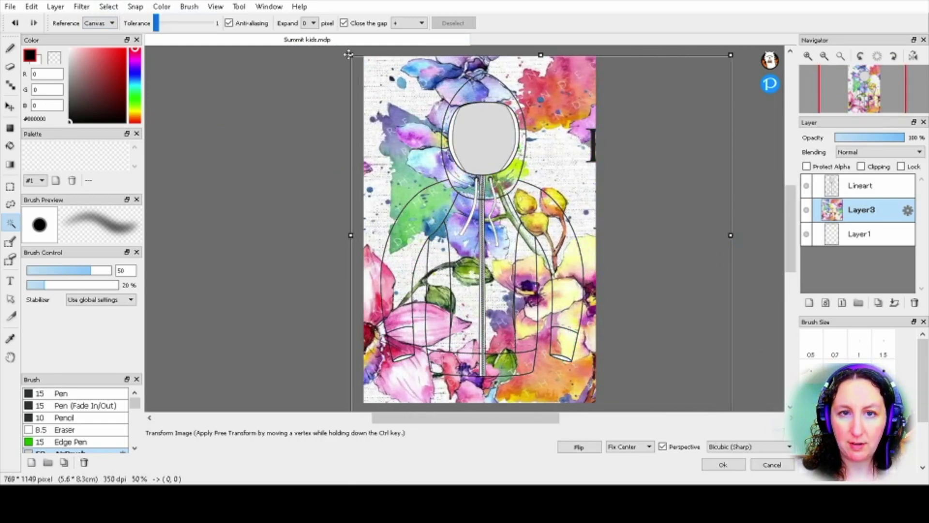
left_click_drag(351, 55, 404, 97)
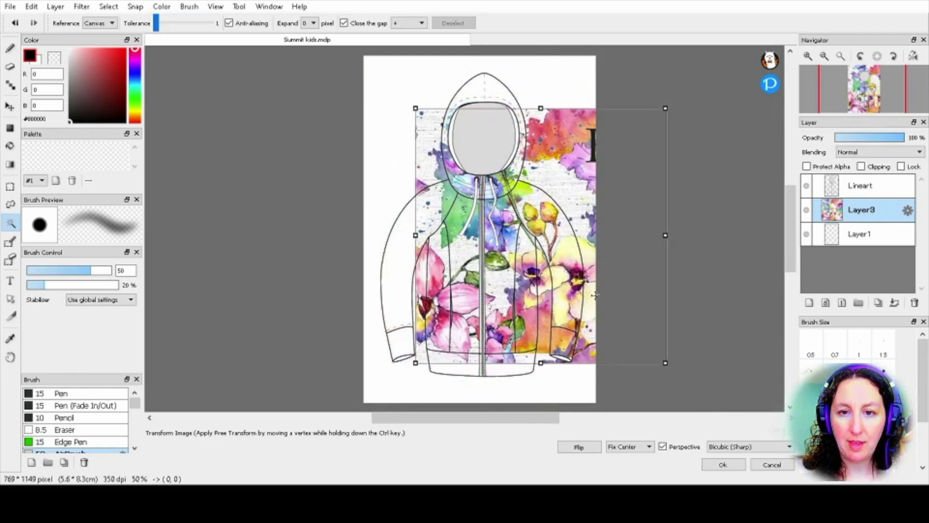
left_click_drag(585, 296, 547, 310)
key("Return")
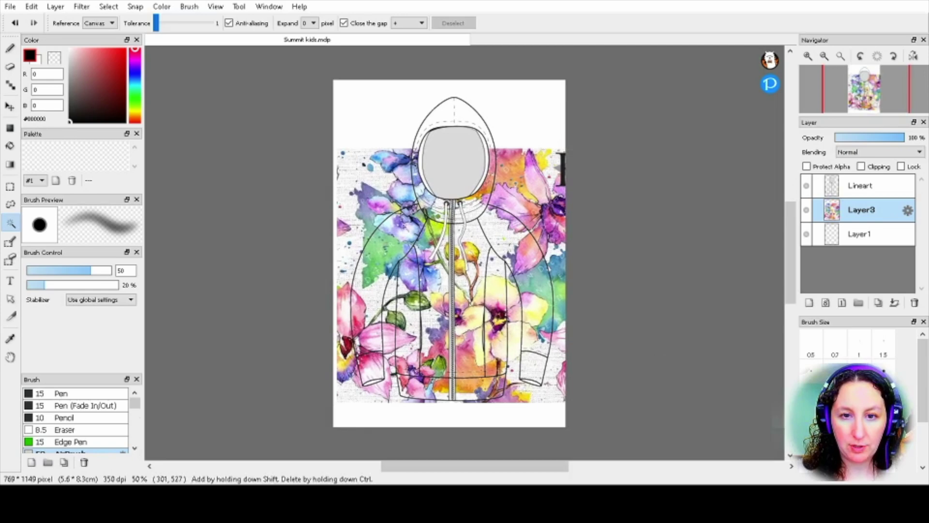
left_click(359, 175)
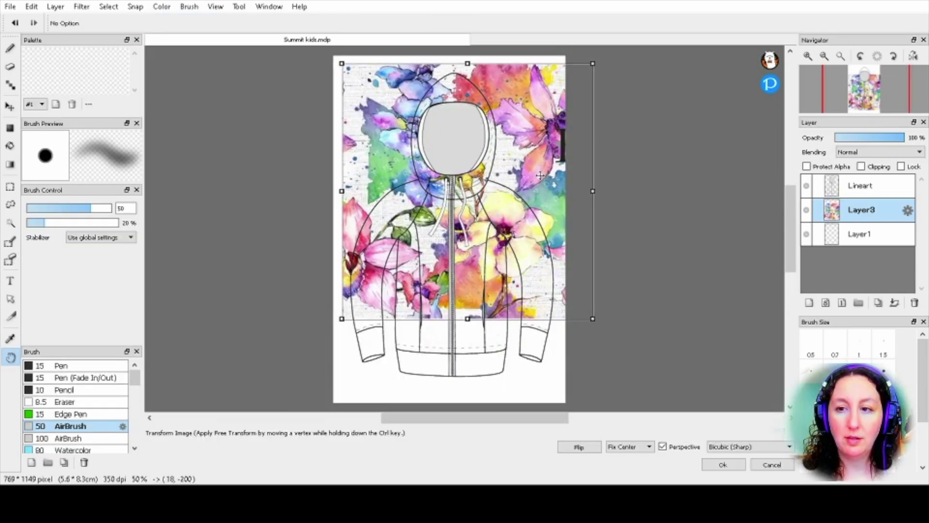
Shrink the floral image further and move it up over the hood and upper body
key("ctrl+t")
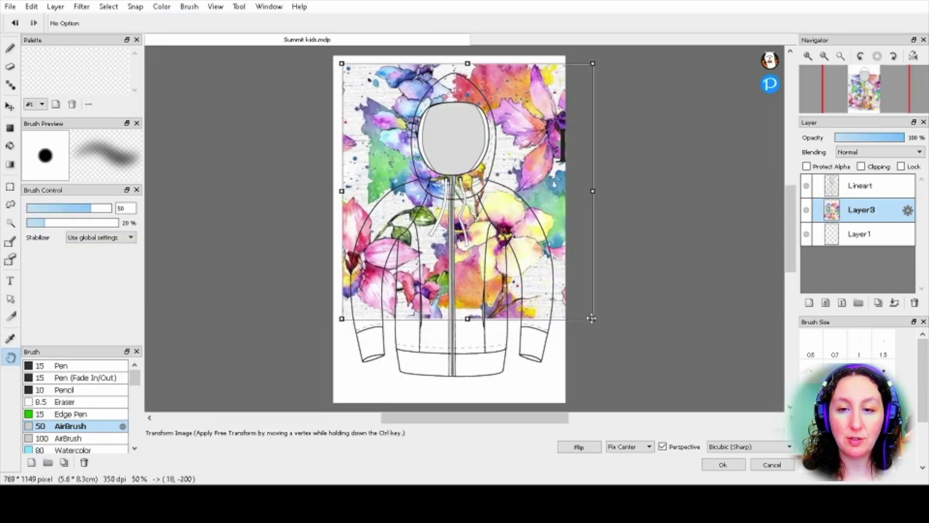
mouse_move(591, 318)
left_mouse_down()
mouse_move(564, 286)
mouse_move(574, 284)
mouse_move(593, 317)
mouse_move(586, 307)
left_mouse_up()
left_click_drag(548, 269, 528, 219)
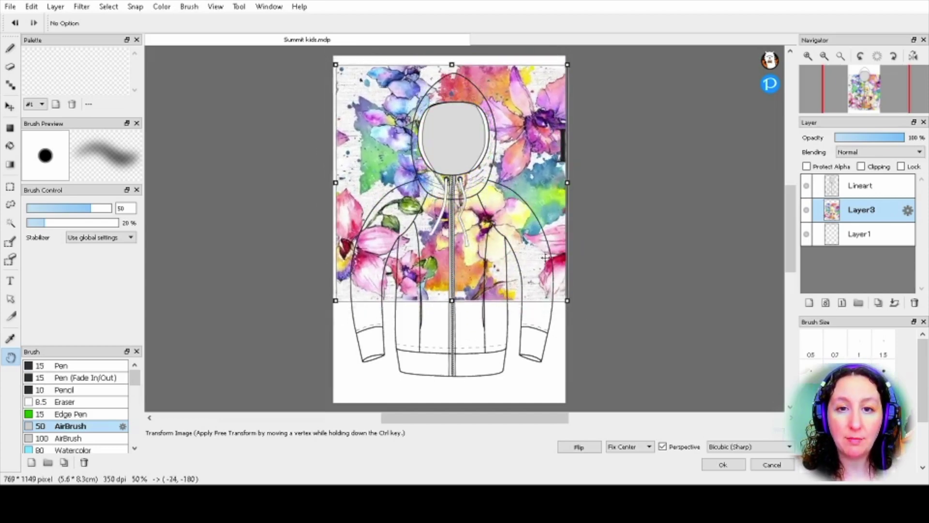
left_click_drag(545, 258, 553, 260)
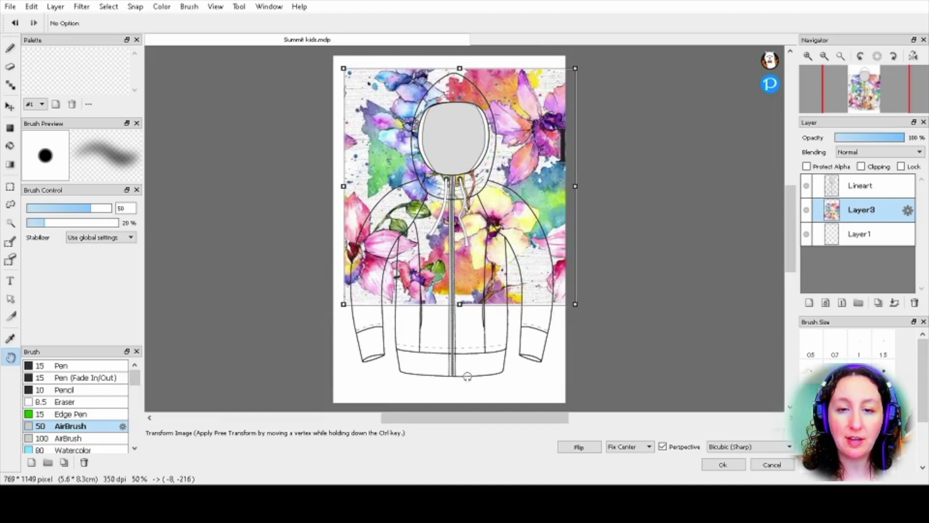
mouse_move(526, 216)
left_mouse_down()
mouse_move(574, 226)
mouse_move(530, 228)
mouse_move(529, 217)
left_mouse_up()
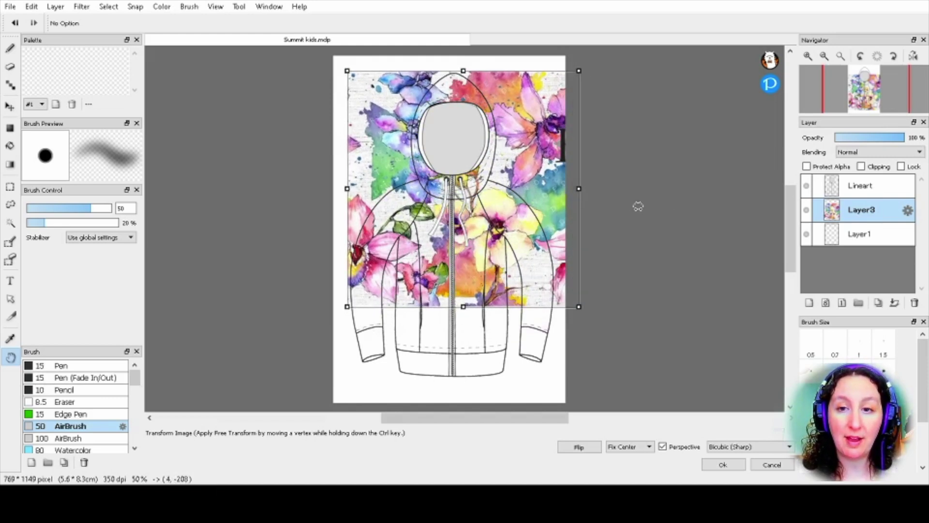
key("Return")
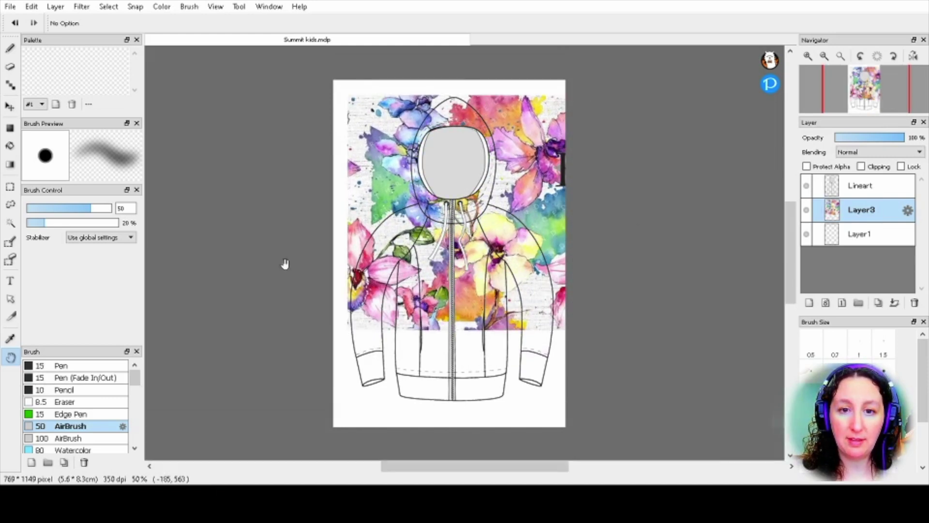
Paste a second floral copy as Layer4, resize and position it, then merge it into Layer3
left_click(30, 10)
left_click(72, 85)
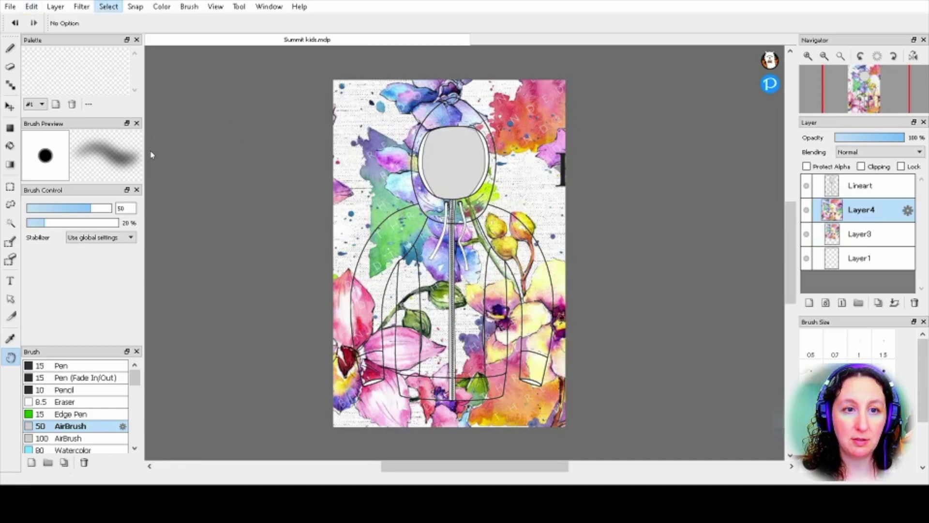
key("ctrl+t")
left_click_drag(691, 234, 683, 271)
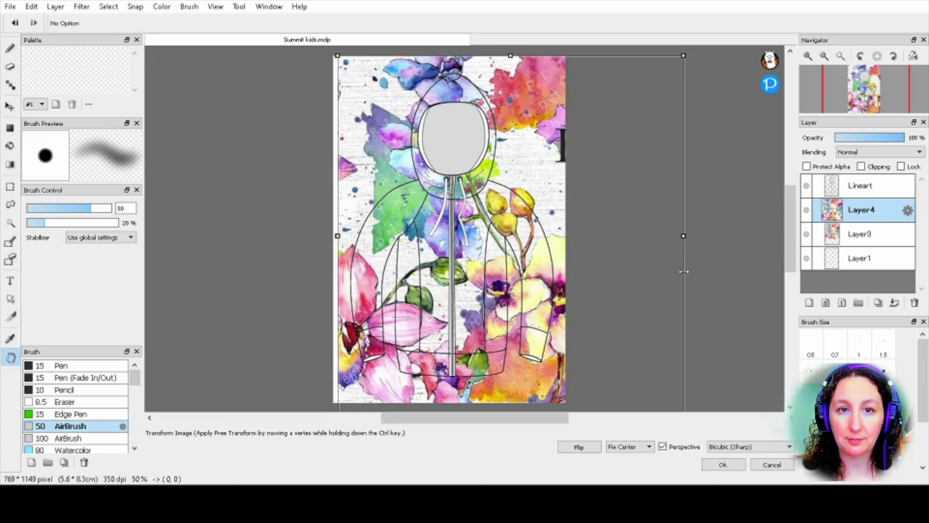
left_click_drag(338, 56, 393, 118)
left_click_drag(509, 226, 461, 405)
mouse_move(549, 371)
left_mouse_down()
mouse_move(534, 371)
mouse_move(548, 370)
left_mouse_up()
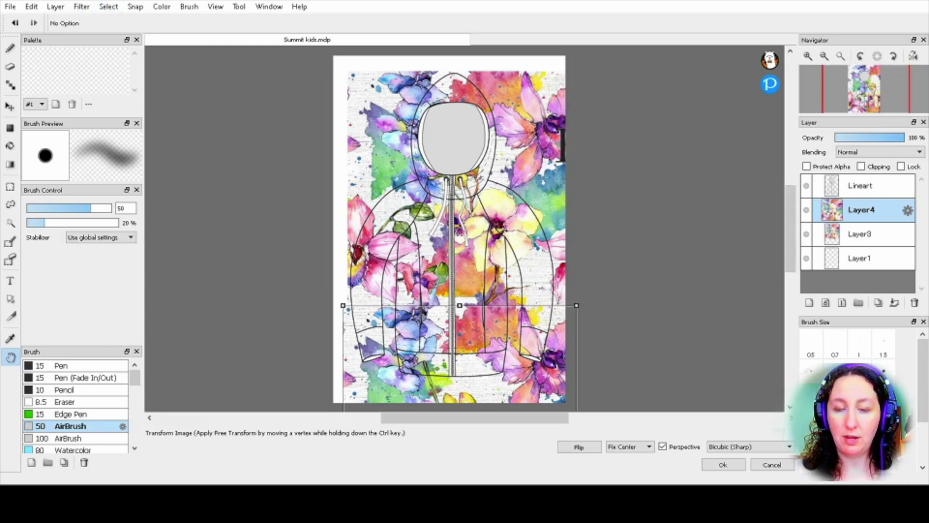
key("Escape")
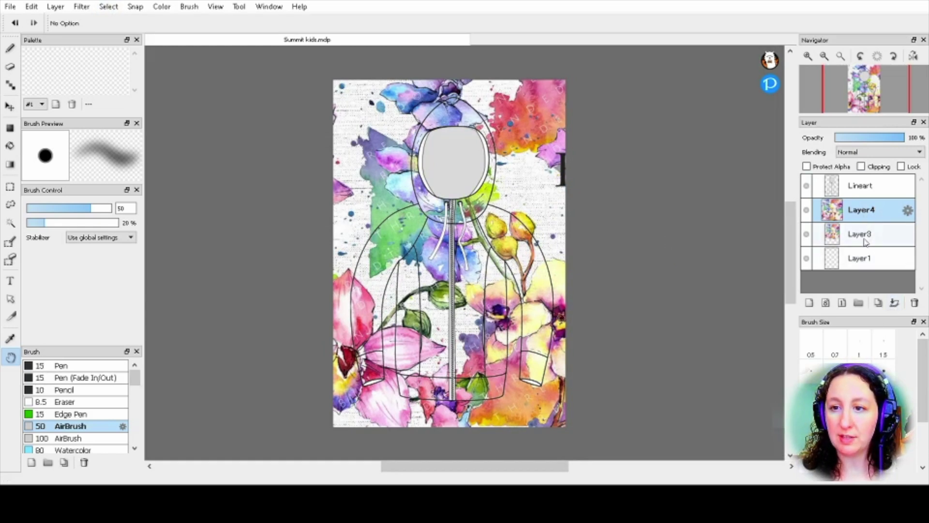
left_click(894, 303)
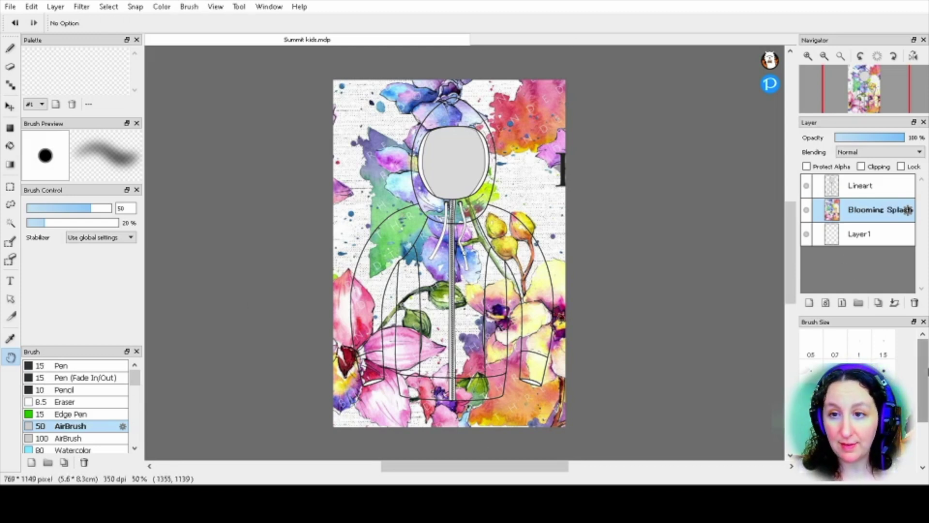
Hide the Blooming Splash layer and make Lineart the active layer
left_click(806, 210)
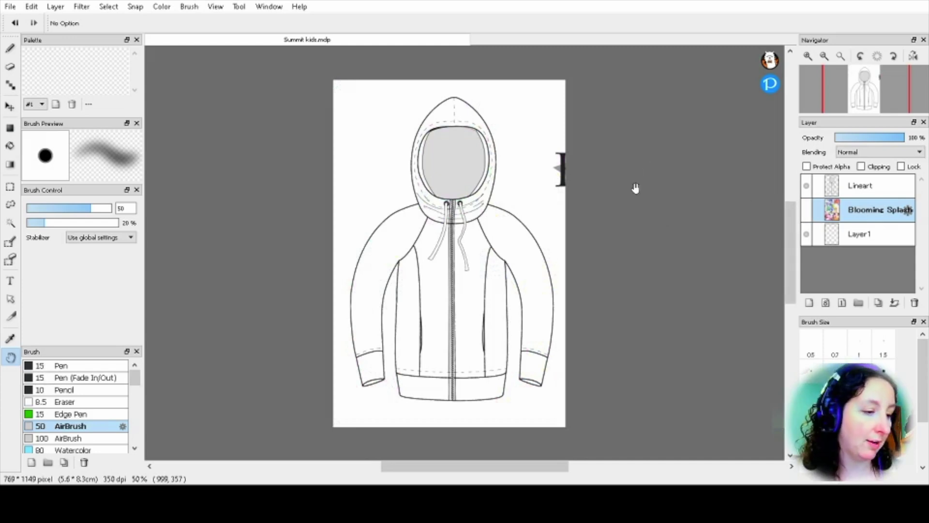
left_click(865, 188)
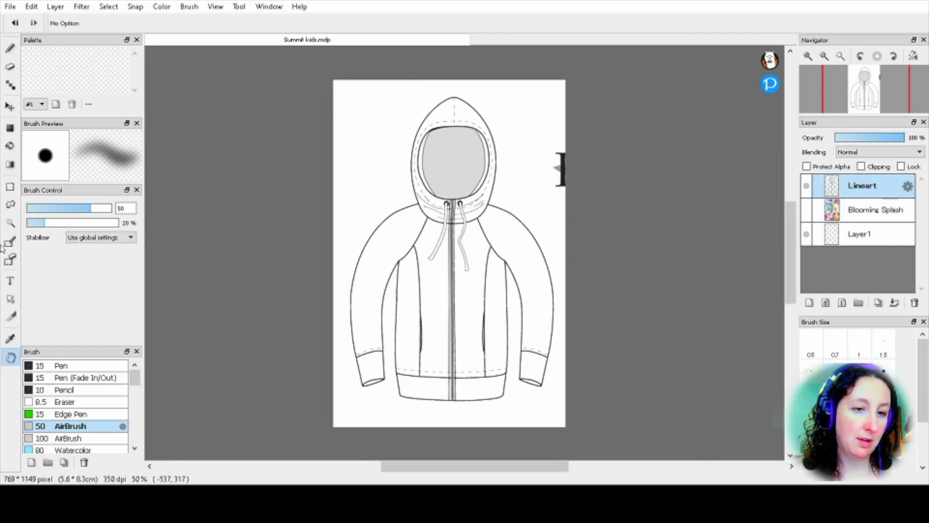
Magic-wand select the background, then add the right front side panel and hood face opening
left_click(10, 224)
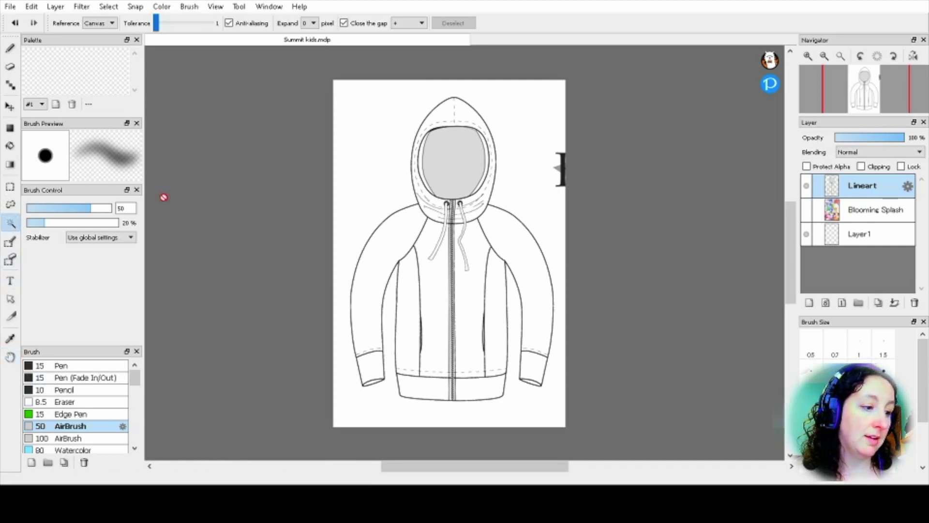
left_click(380, 114)
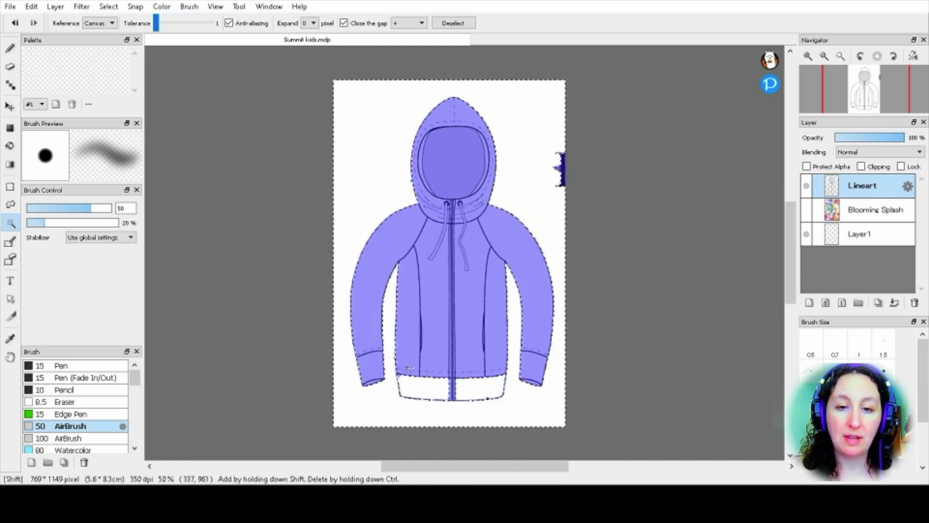
left_click(502, 315)
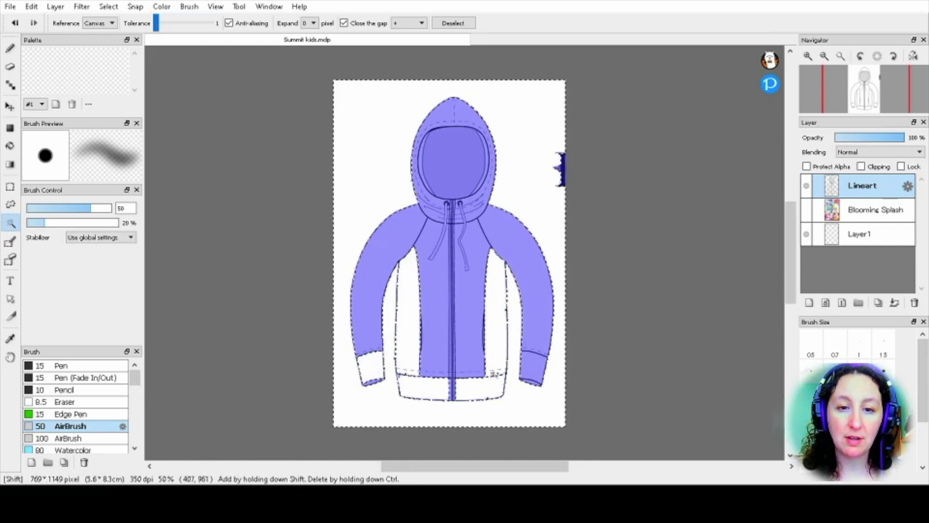
scroll(491, 229, "up", 1)
left_click(466, 135, "ctrl")
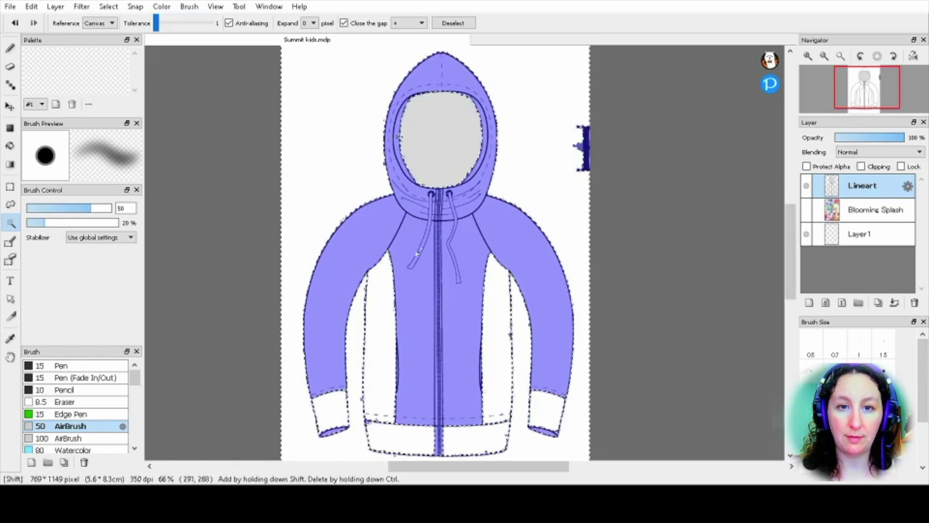
Add the hood lining strip and its lower section, plus one more area, to the selection
scroll(417, 253, "up", 3)
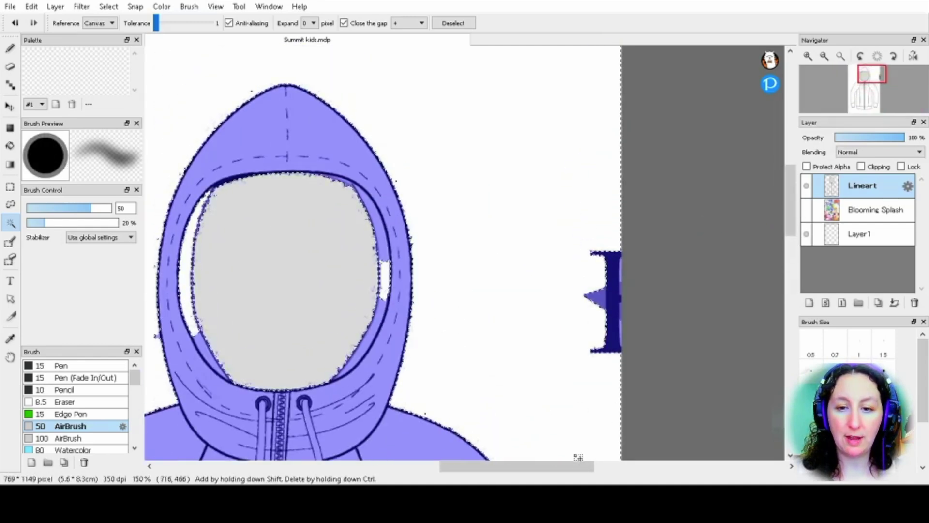
scroll(578, 458, "left", 3)
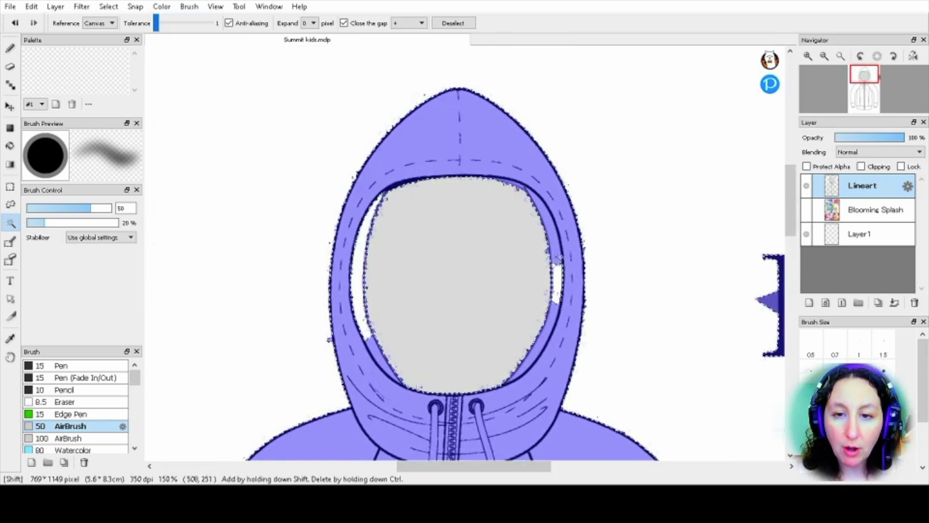
left_click(557, 281, "shift")
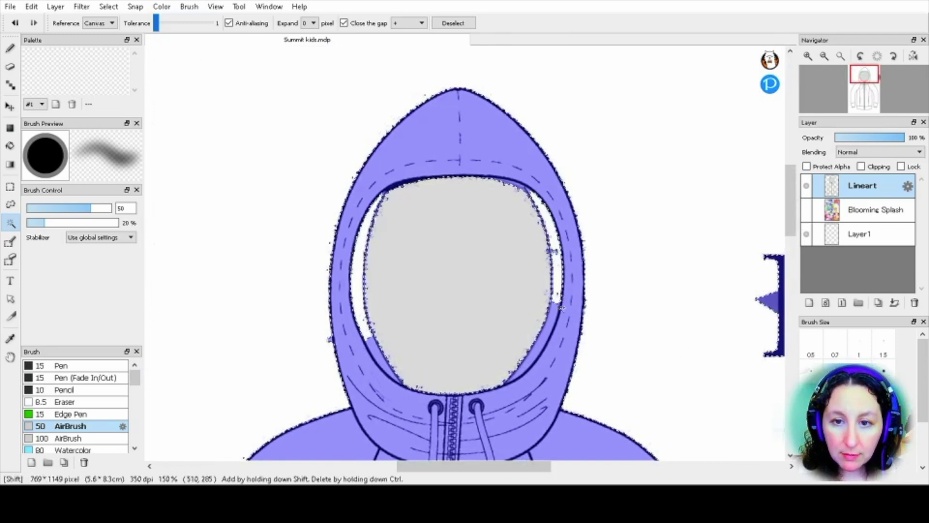
scroll(580, 327, "up", 2)
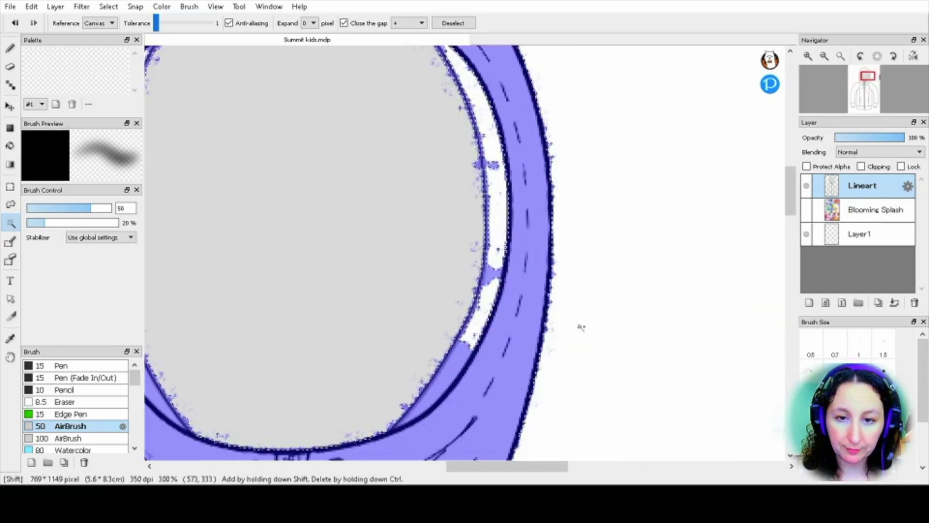
left_click(425, 400, "shift")
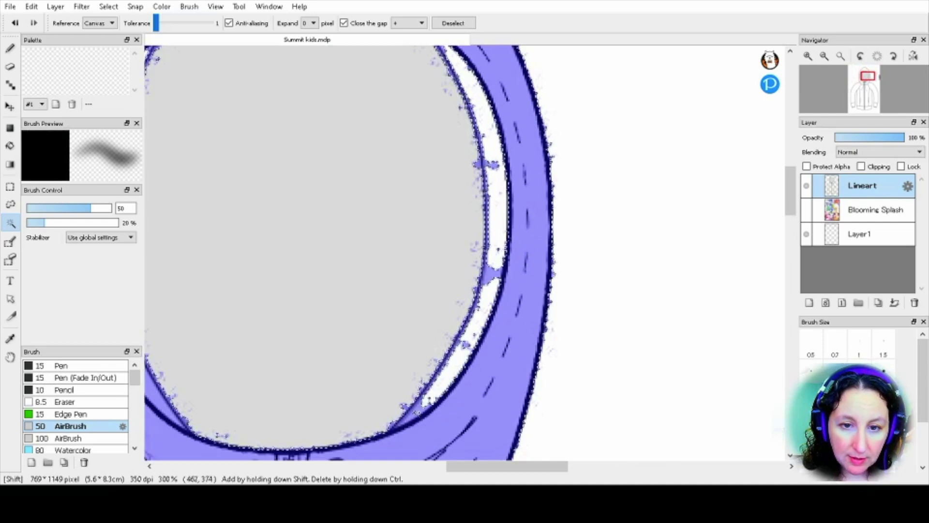
scroll(471, 304, "left", 5)
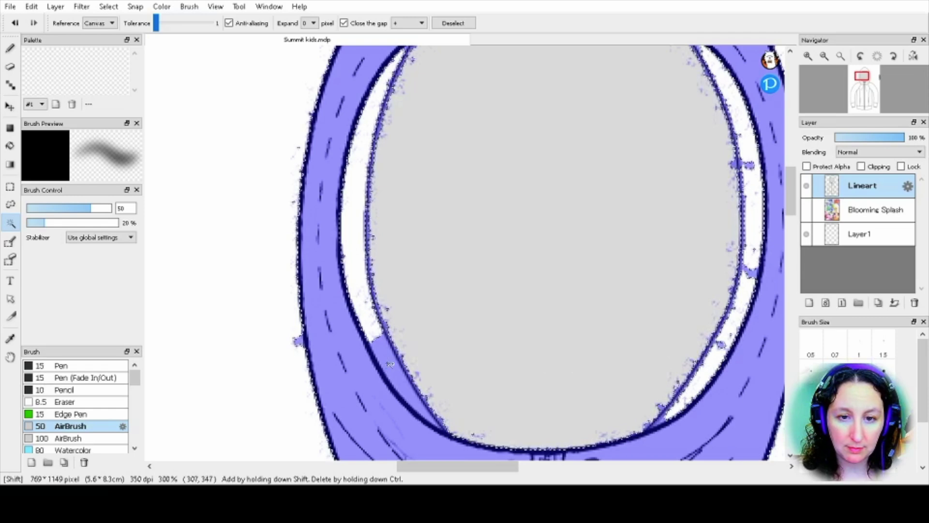
scroll(765, 217, "down", 1)
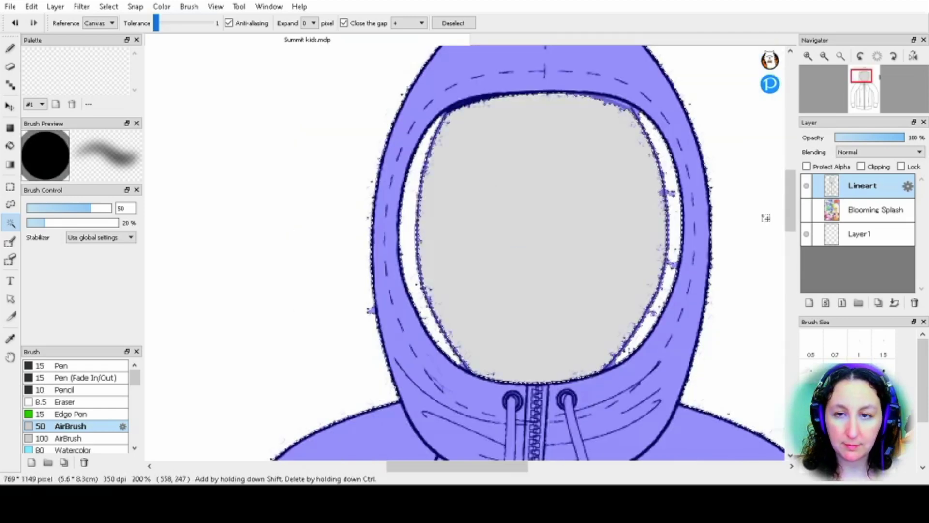
scroll(762, 203, "up", 2)
scroll(757, 186, "down", 1)
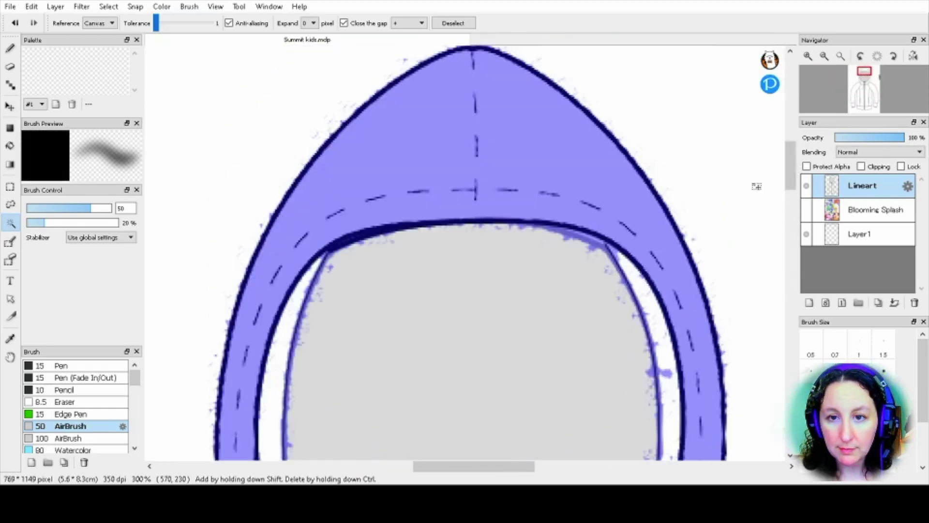
scroll(703, 212, "up", 3)
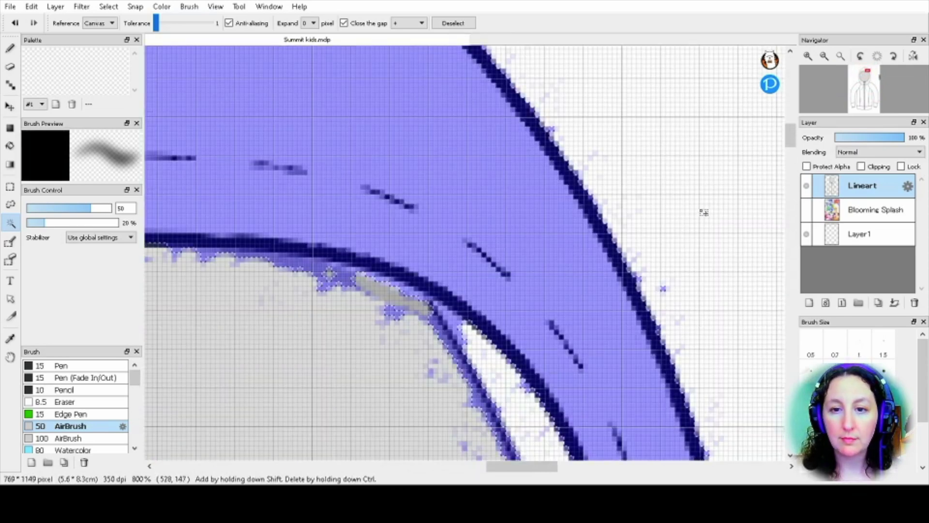
scroll(703, 213, "down", 8)
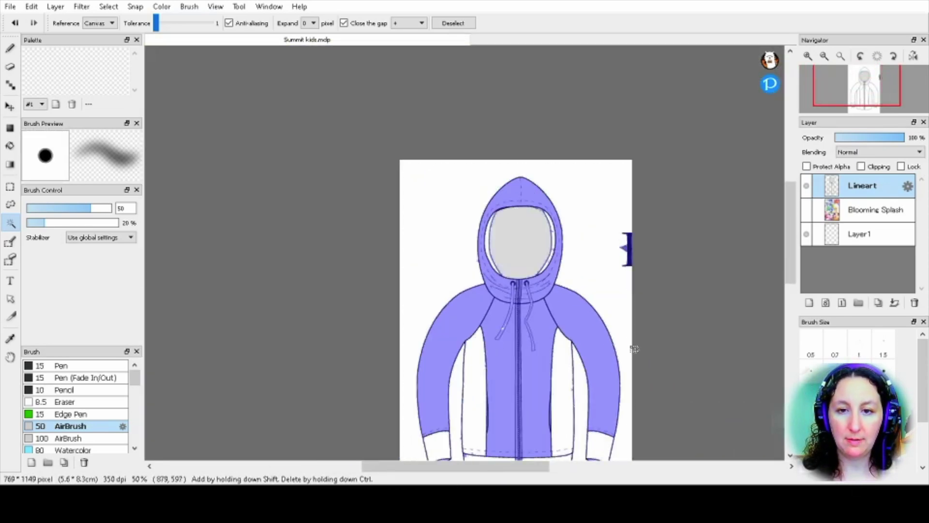
left_click(628, 348)
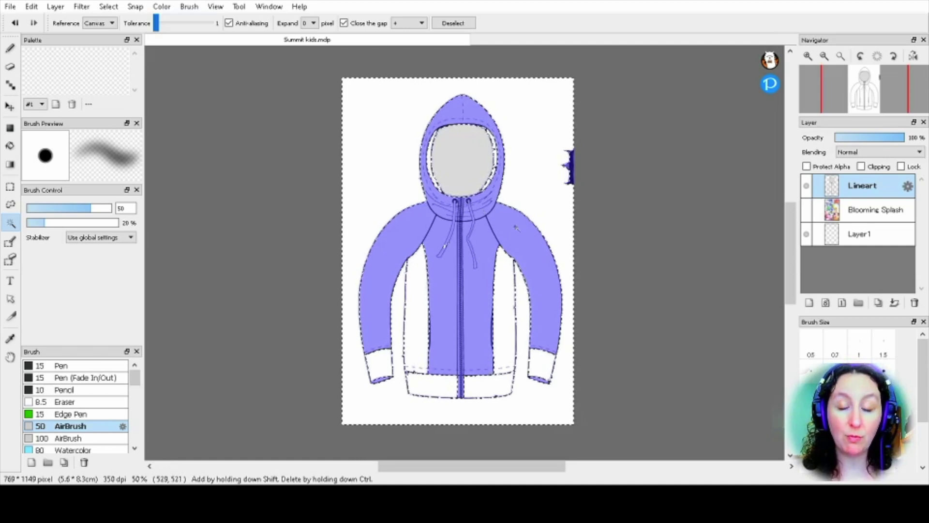
Clear Blooming Splash outside the hood, sleeves and centre panel, then show it and reselect Lineart
left_click(880, 215)
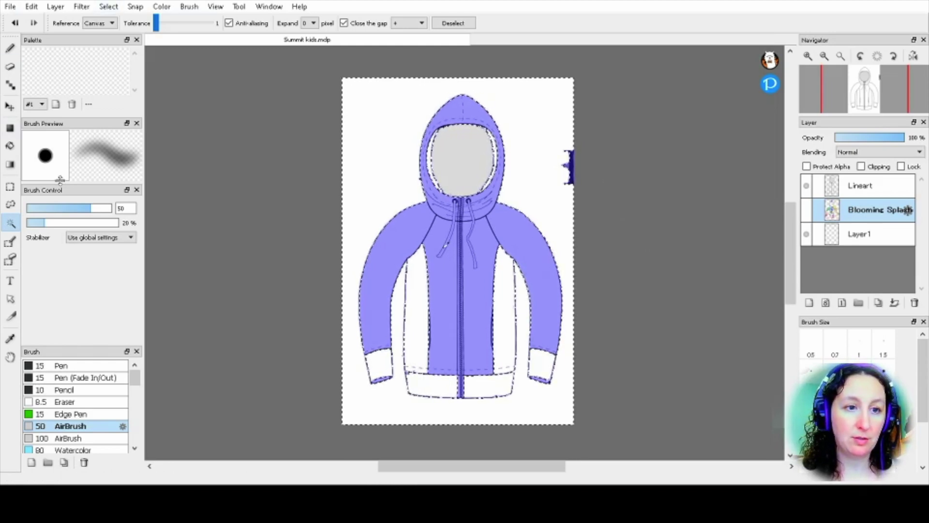
left_click(10, 220)
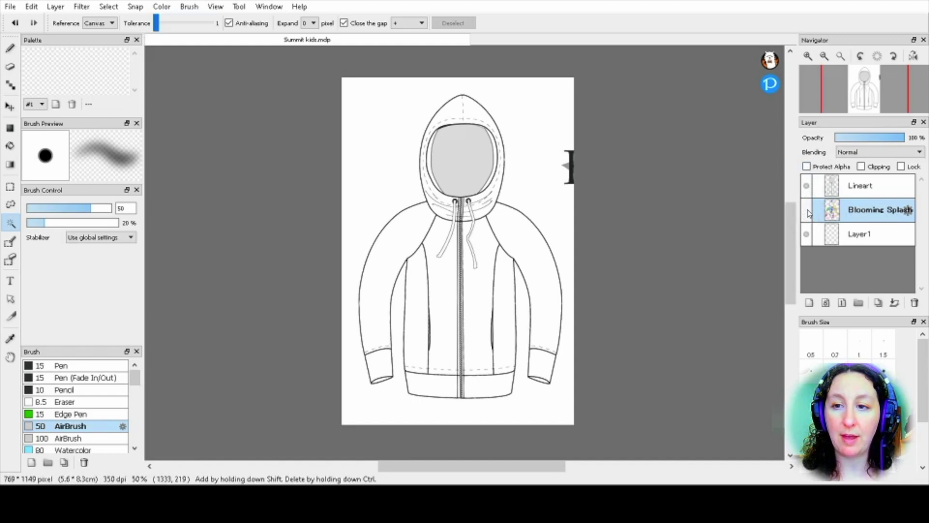
left_click(807, 211)
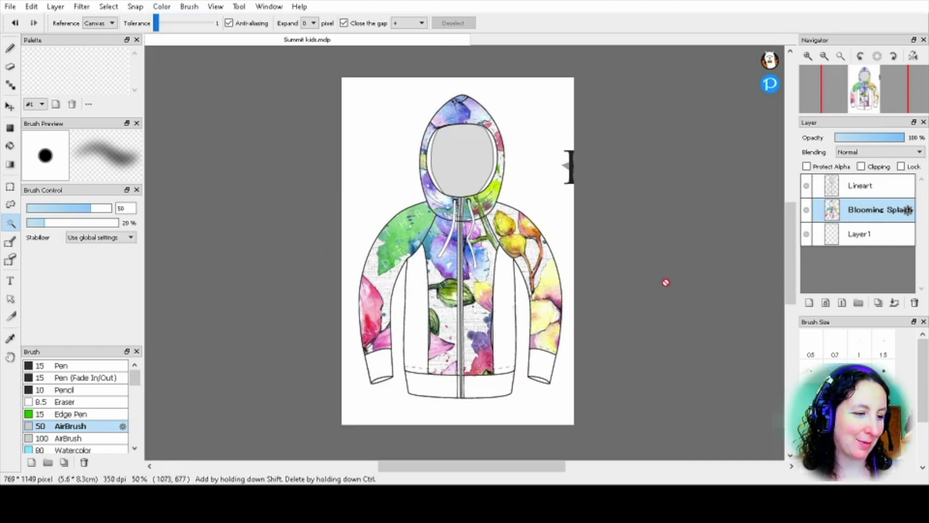
left_click(871, 192)
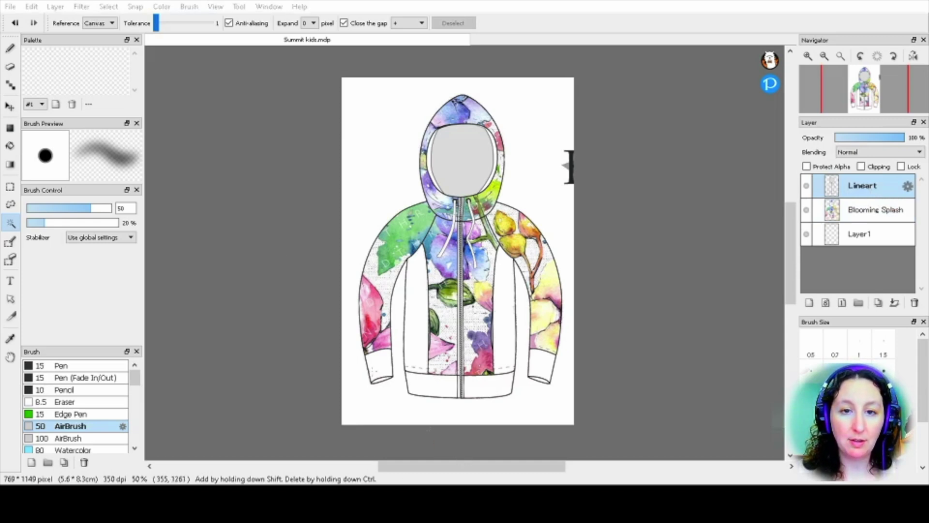
left_click(142, 52)
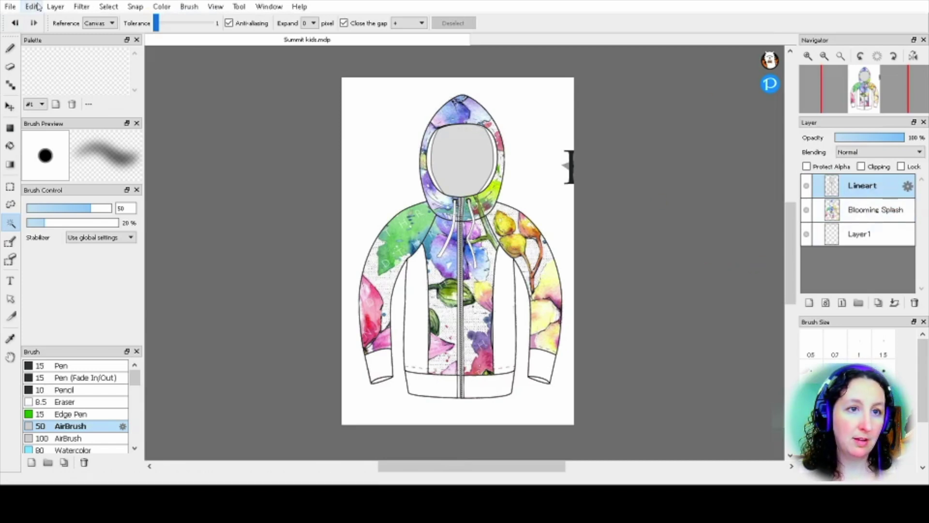
Paste the pink textured fabric as a new layer and scale it to cover the hoodie below the hood
left_click(66, 85)
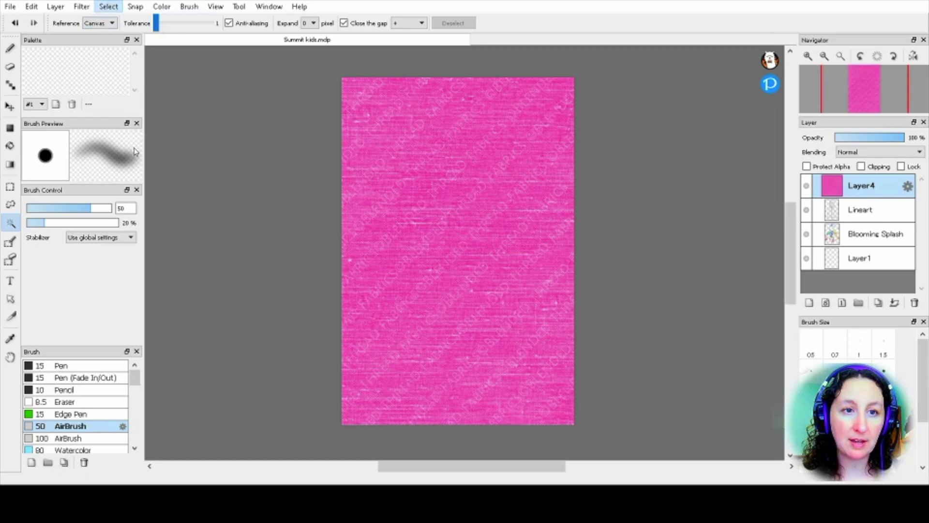
key("ctrl+t")
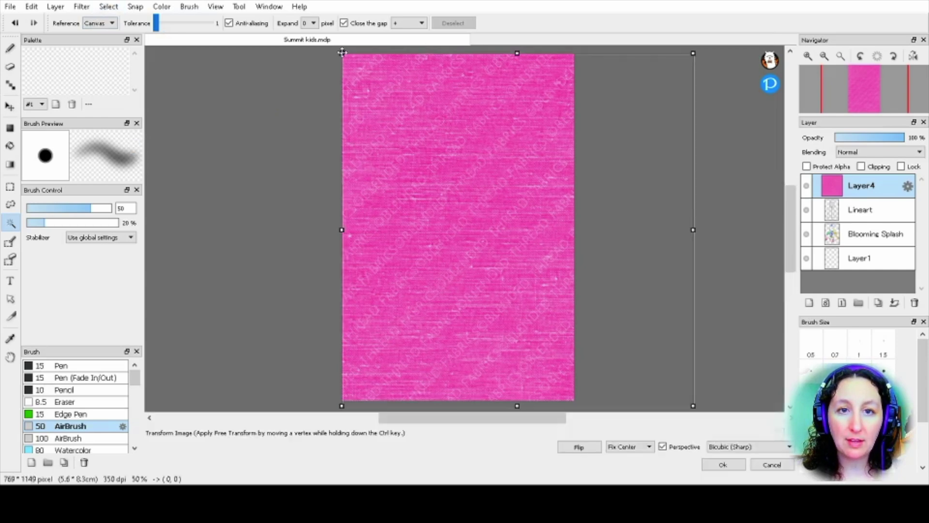
left_click_drag(342, 52, 393, 97)
mouse_move(511, 180)
left_mouse_down()
mouse_move(458, 207)
mouse_move(460, 222)
left_mouse_up()
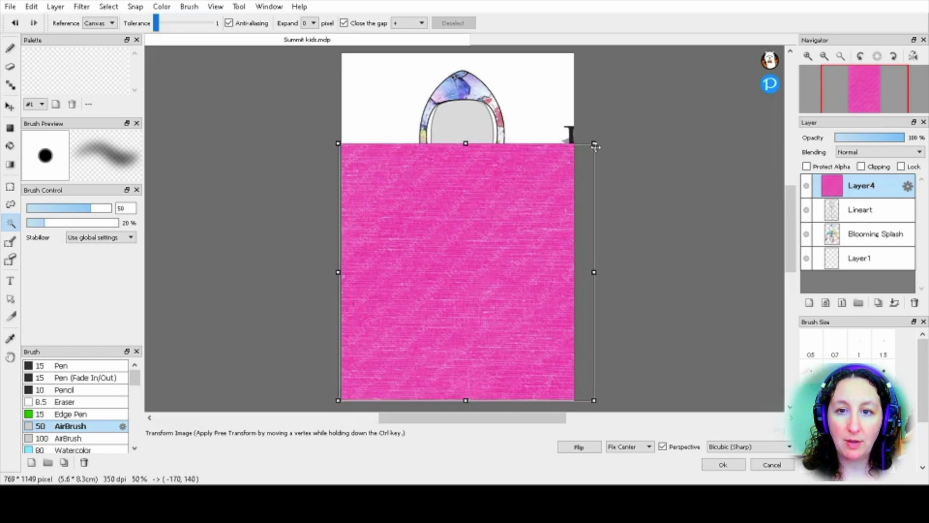
left_click_drag(594, 144, 636, 91)
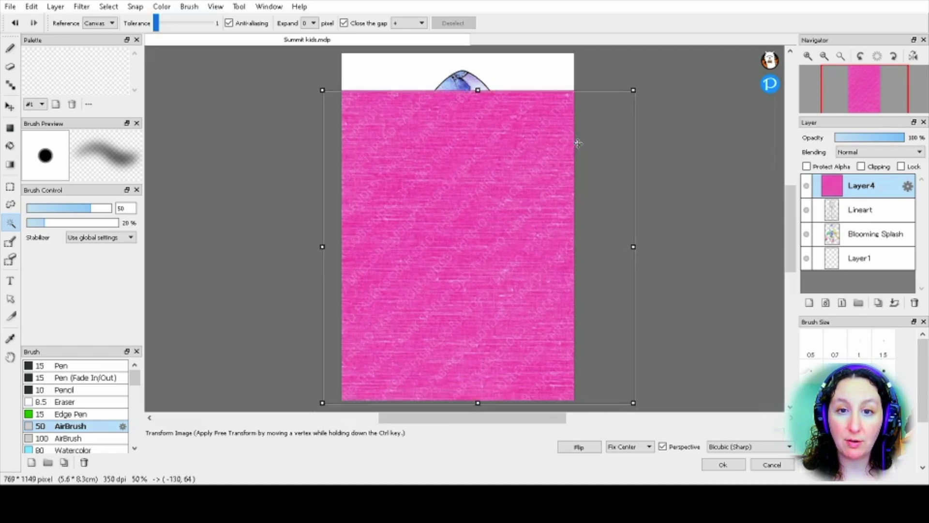
left_click_drag(581, 145, 583, 142)
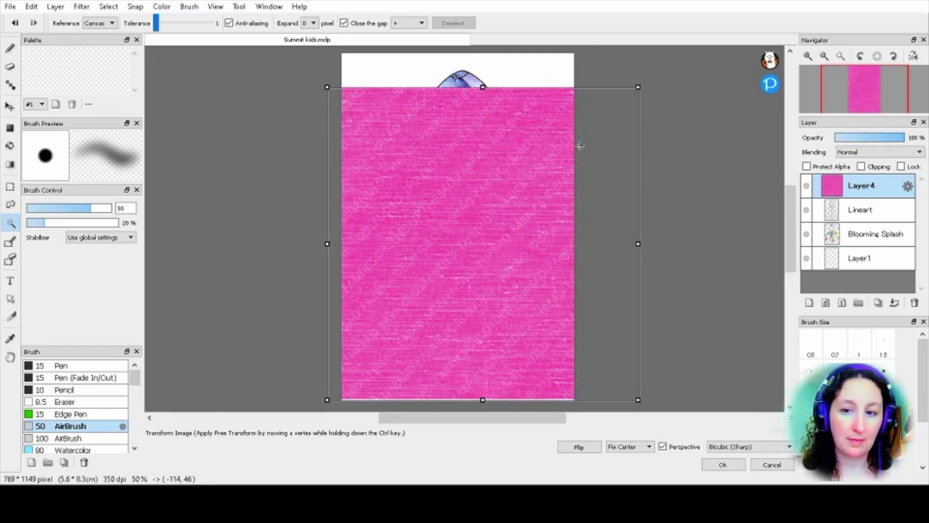
left_click(722, 465)
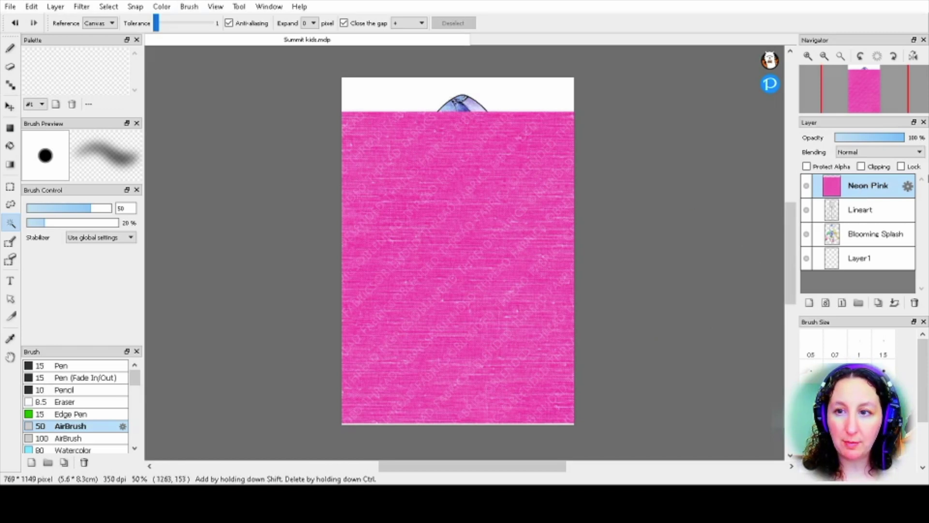
Move Lineart above Neon Pink, then hide the Blooming Splash and Neon Pink layers
left_click(857, 210)
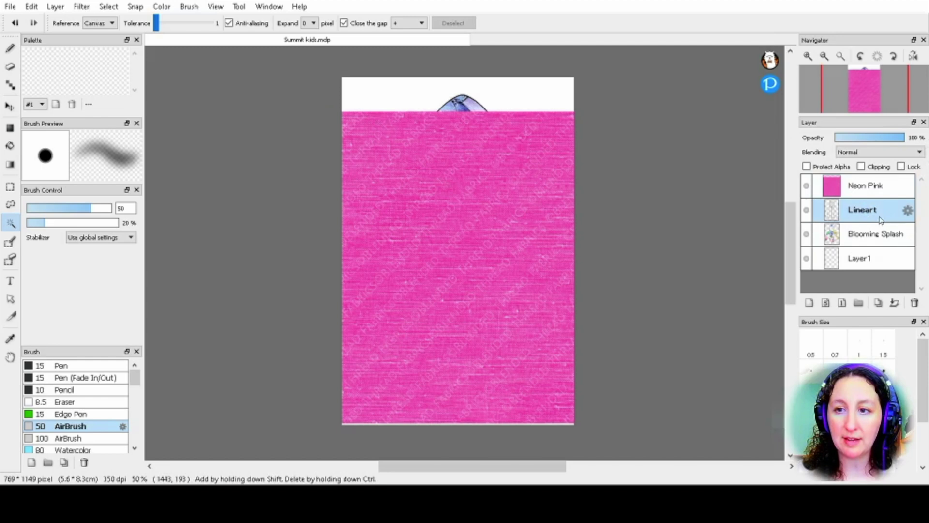
left_click_drag(868, 203, 873, 183)
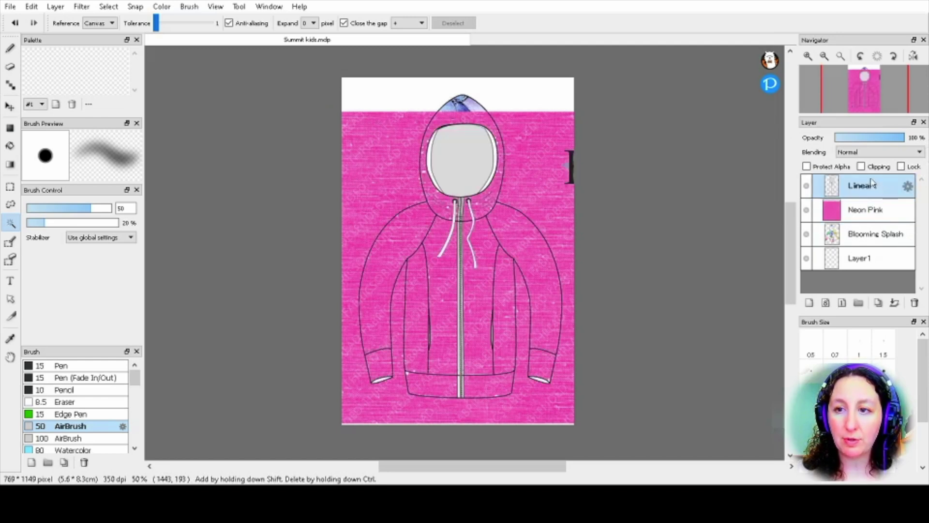
left_click(807, 235)
left_click(806, 211)
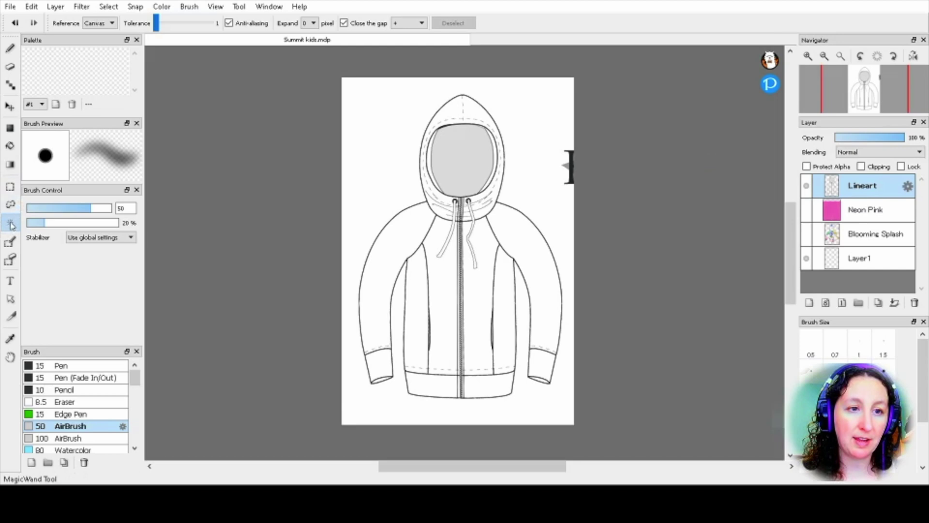
Magic-wand the hoodie on Lineart, then remove a sleeve, the centre front and the left hood area
left_click(389, 118)
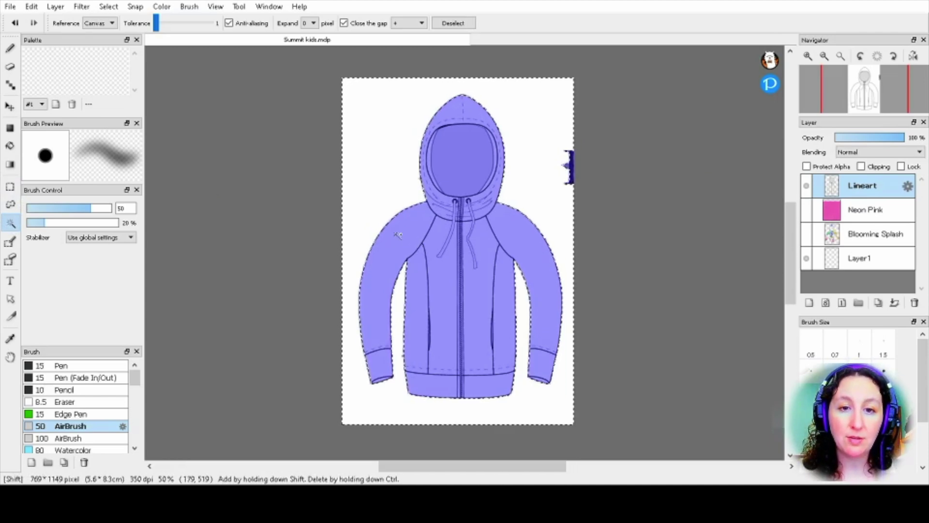
left_click(414, 246, "shift")
left_click(477, 251, "shift")
scroll(499, 159, "up", 4)
scroll(513, 218, "down", 2)
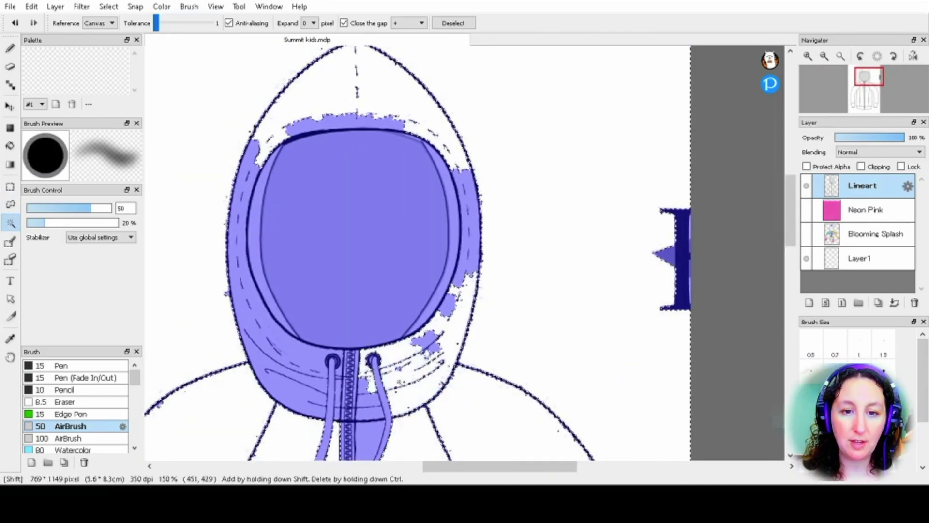
scroll(532, 75, "up", 1)
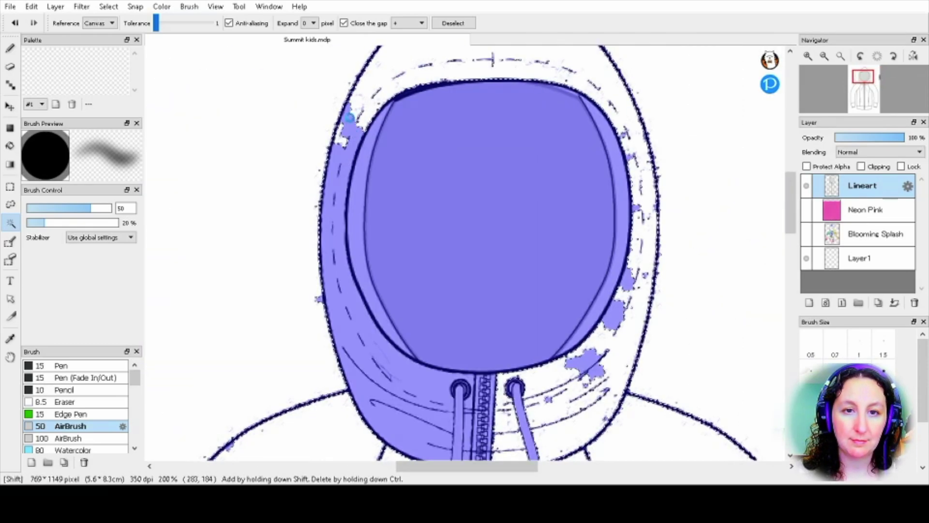
left_click(350, 116, "shift")
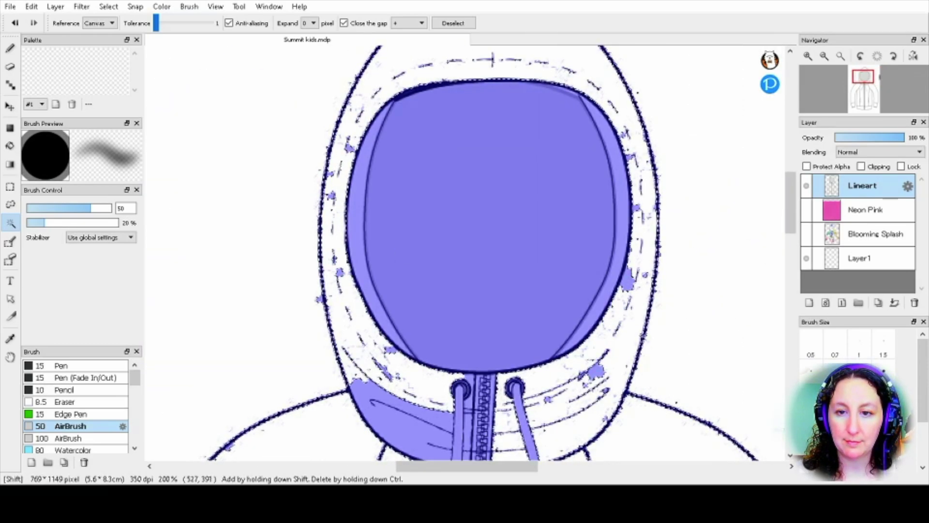
scroll(425, 323, "up", 2)
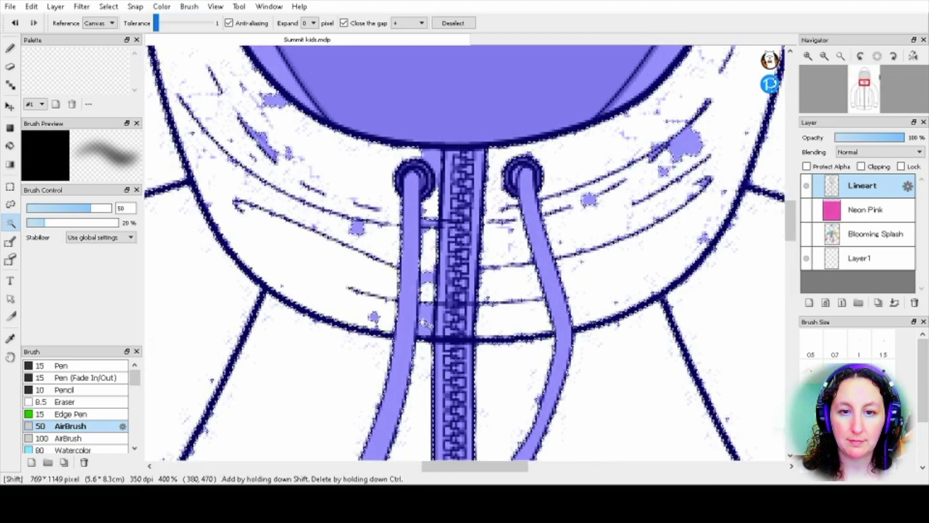
scroll(424, 321, "down", 6)
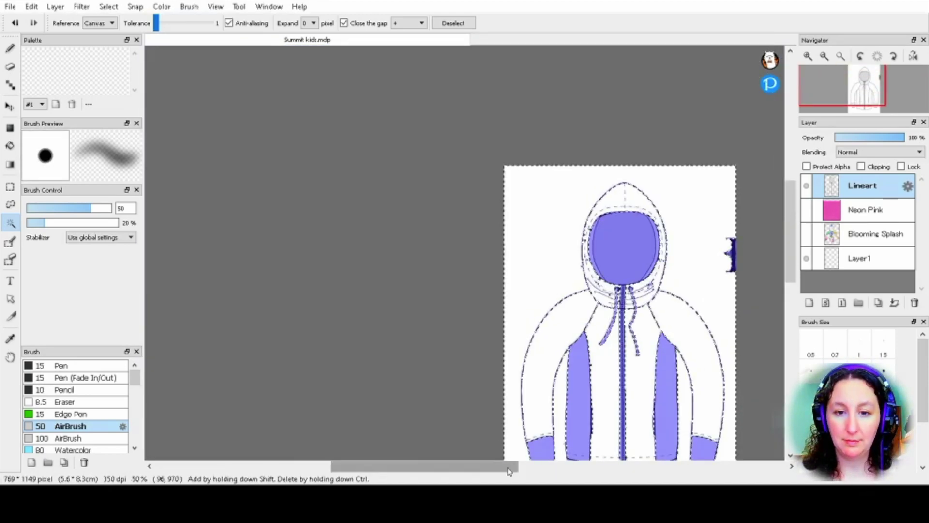
left_click_drag(508, 471, 673, 279)
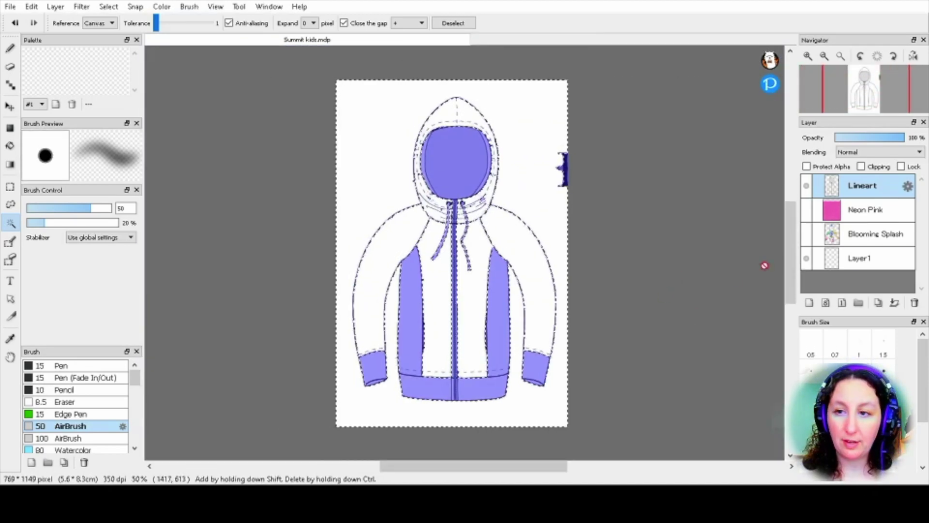
left_click(866, 215)
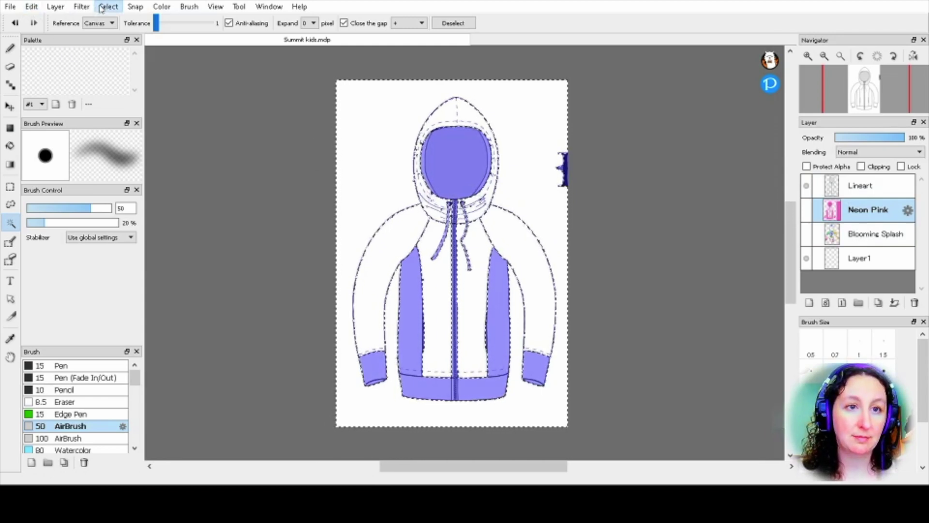
Deselect and show Neon Pink with Blooming Splash, comparing the pink panels against the florals
key("ctrl+d")
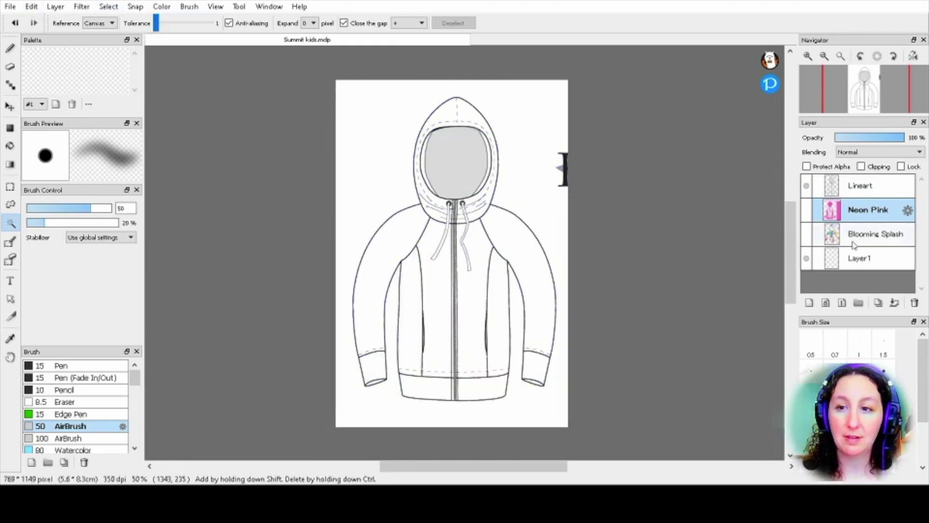
left_click(808, 210)
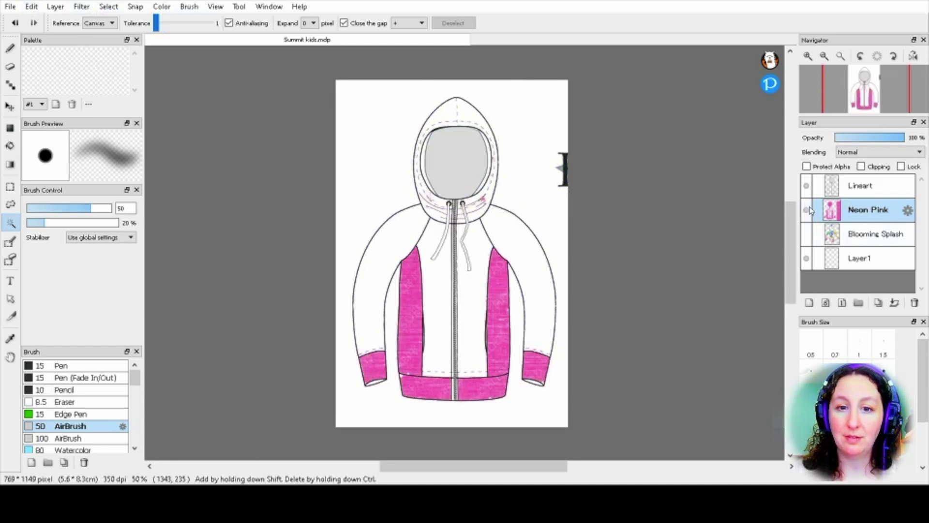
left_click(807, 235)
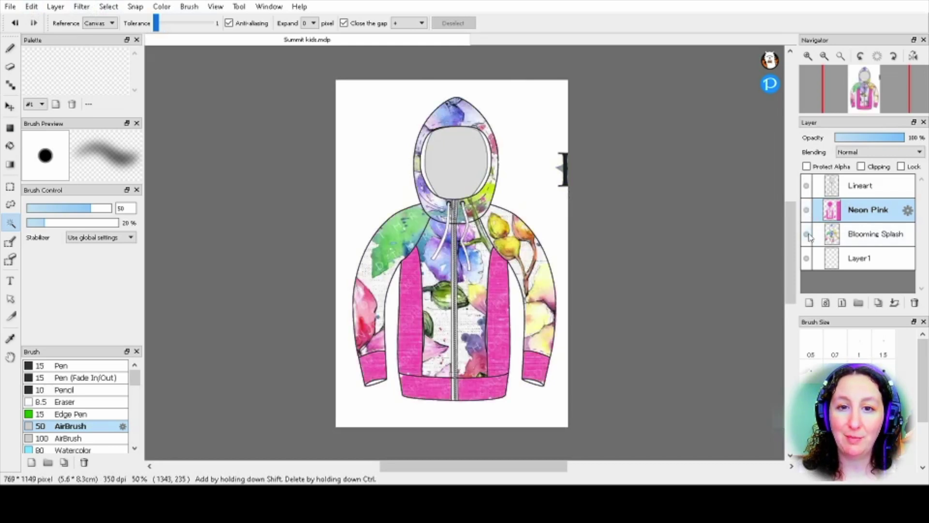
left_click(807, 210)
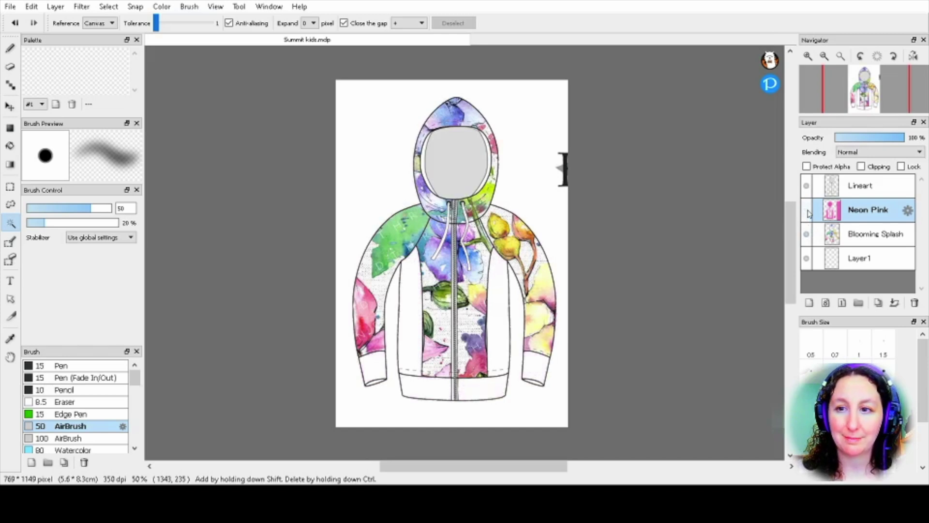
left_click(807, 210)
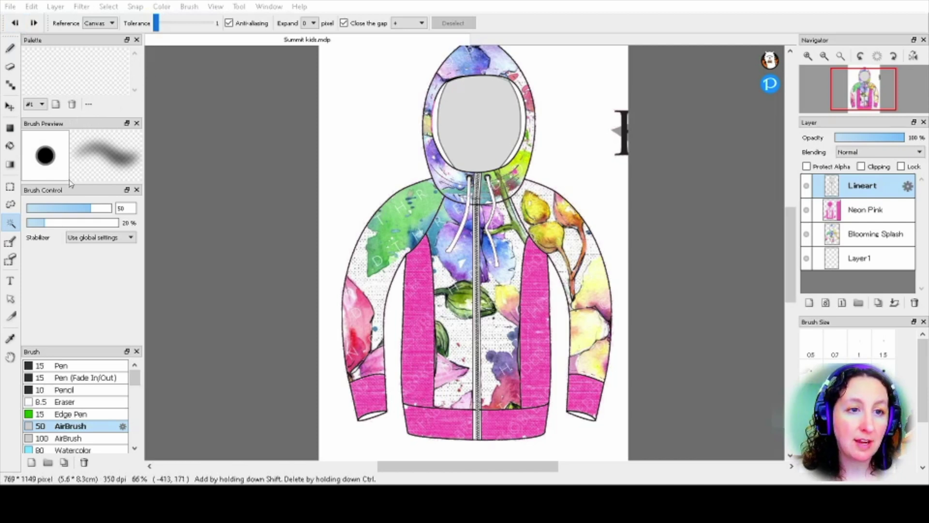
left_click(9, 147)
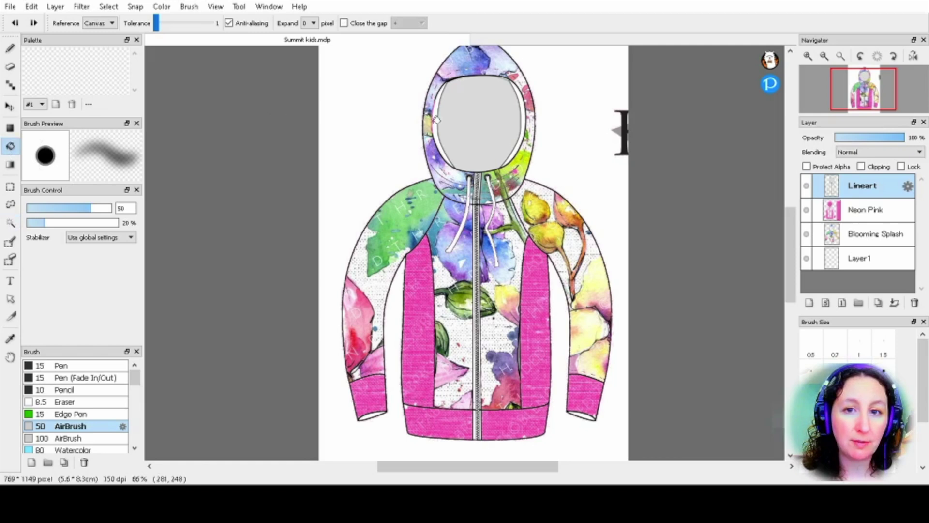
Fill the hood's lining ring with magenta, undoing a fill of the face opening
left_click(466, 119)
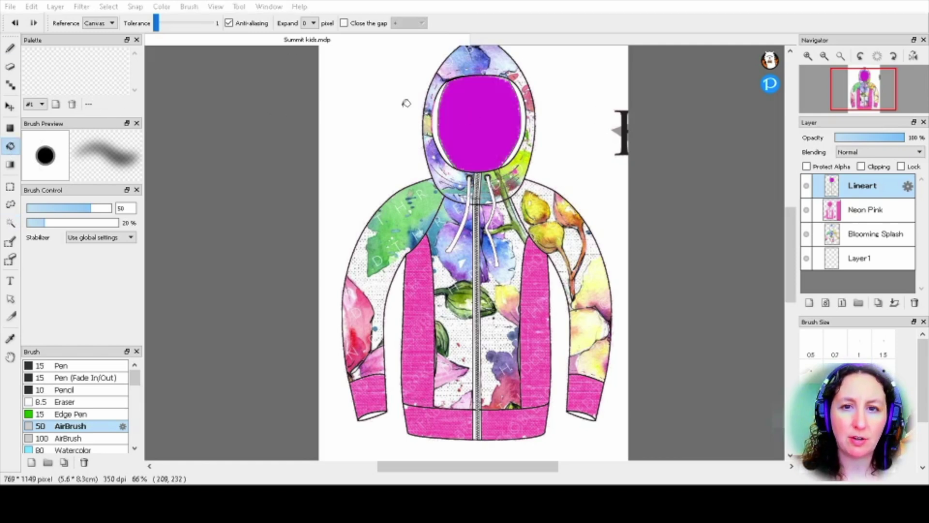
key("ctrl+z")
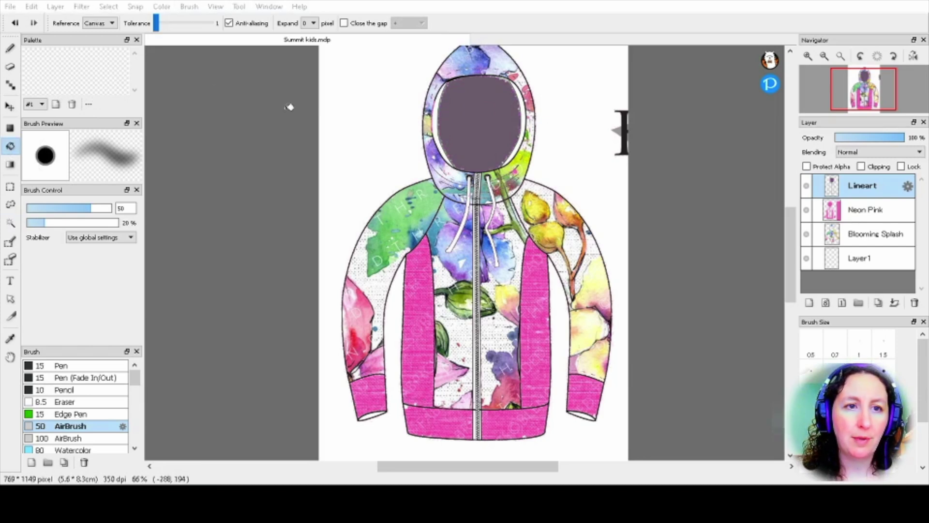
left_click(435, 116)
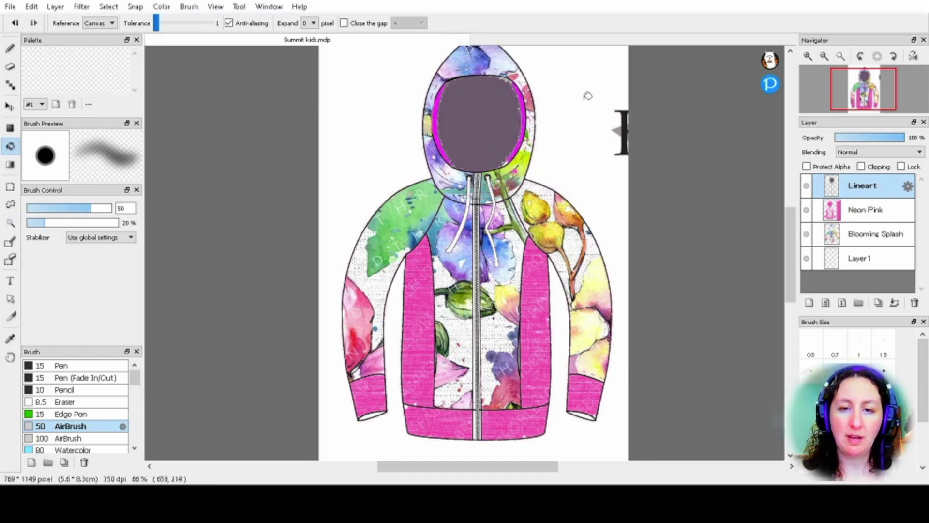